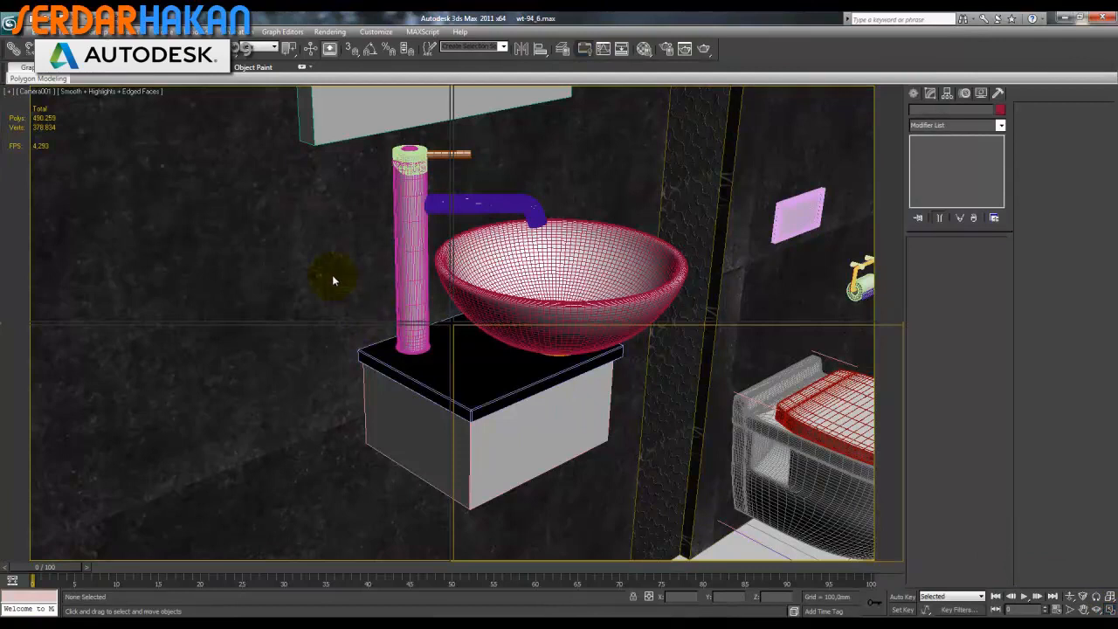
Switch from the maximized camera view to the four-viewport layout, showing the whole room in the Front view
key(alt+w)
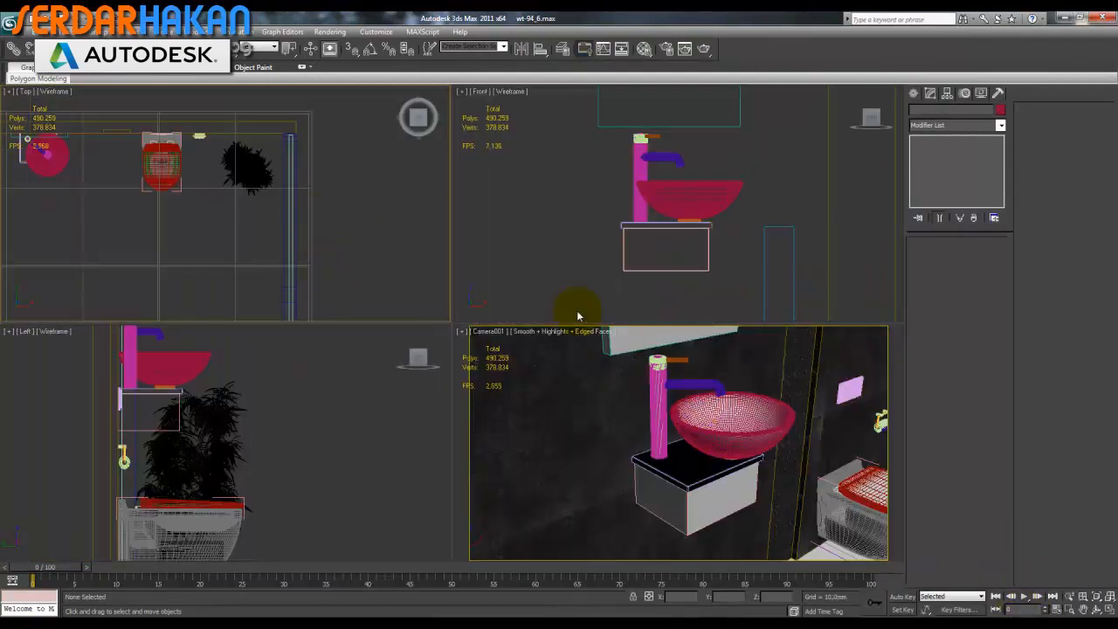
click(557, 252)
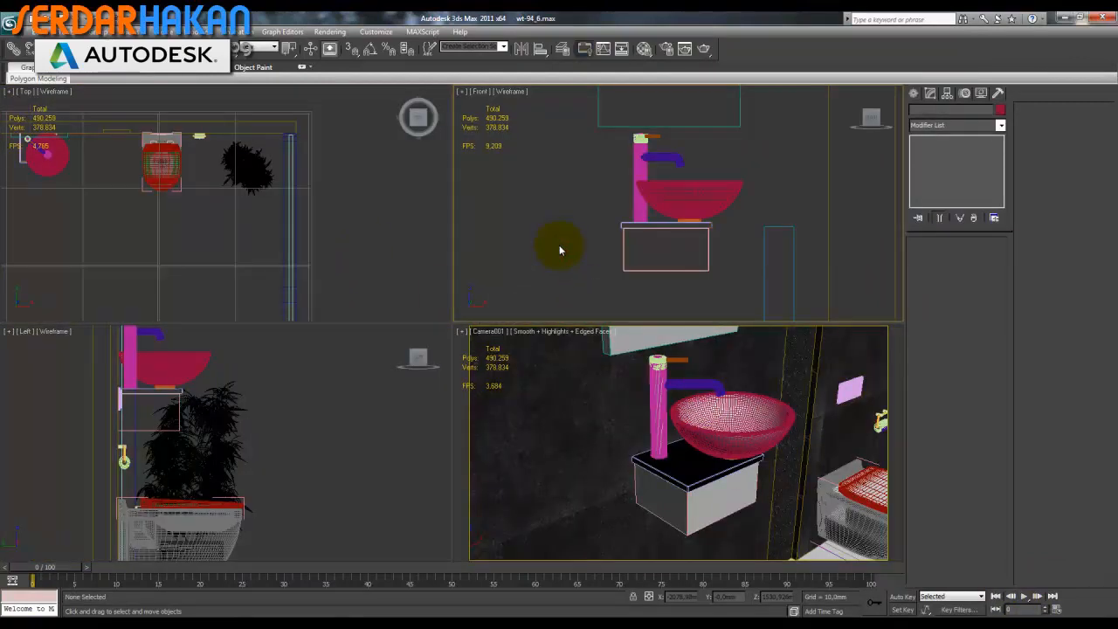
scroll(560, 247, down, 5)
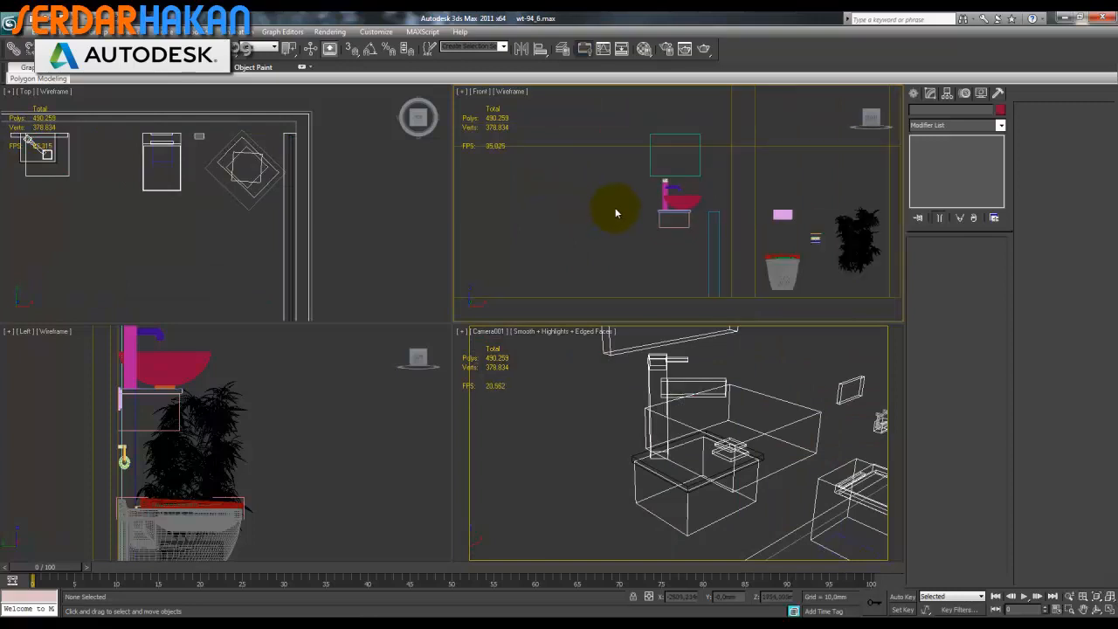
scroll(615, 209, down, 6)
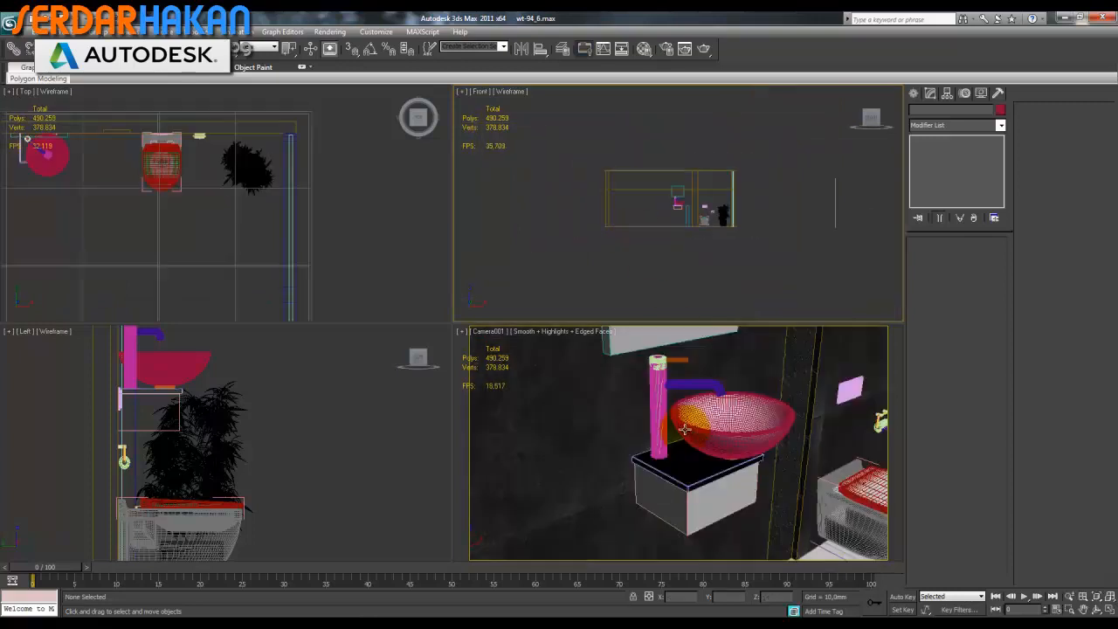
Turn off edged faces in the Camera001 view and select all scene objects in the Front view
right_click(683, 427)
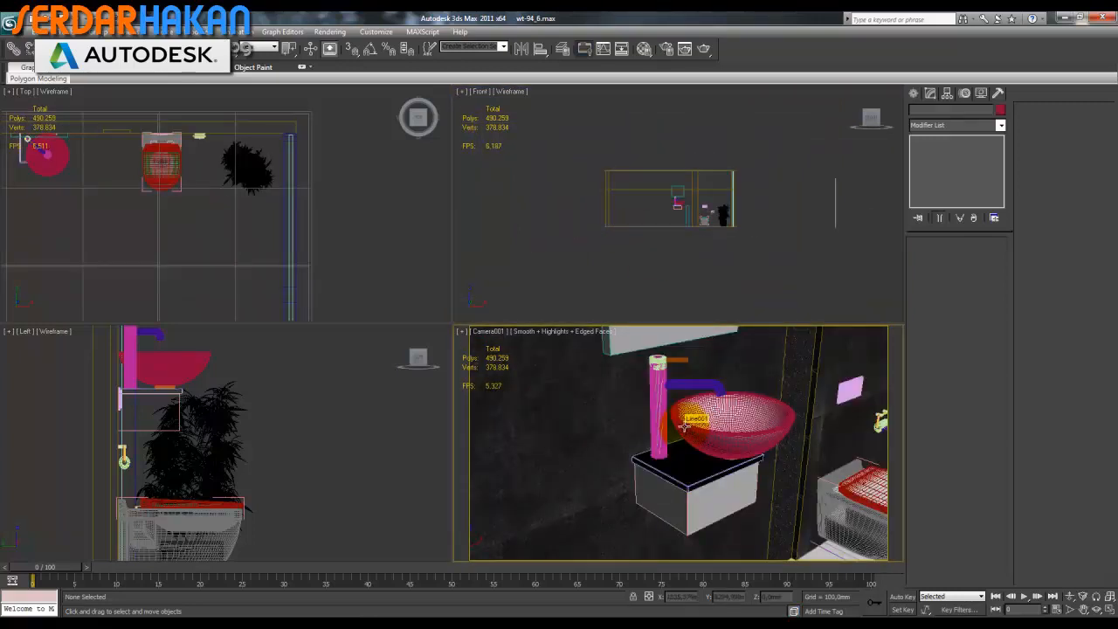
key(F4)
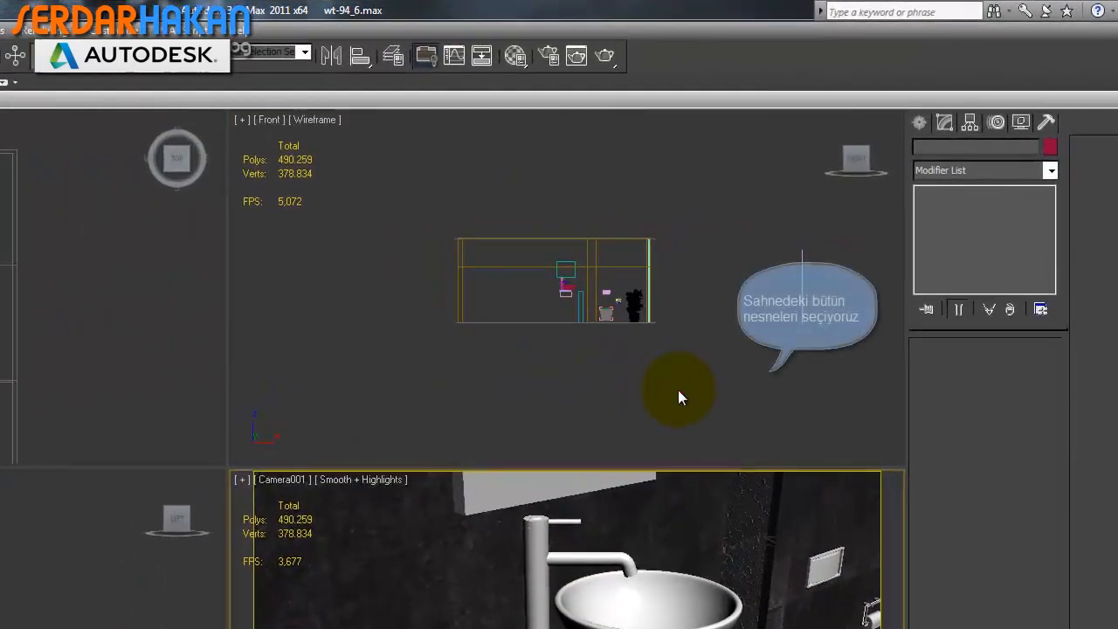
drag(699, 395, 419, 198)
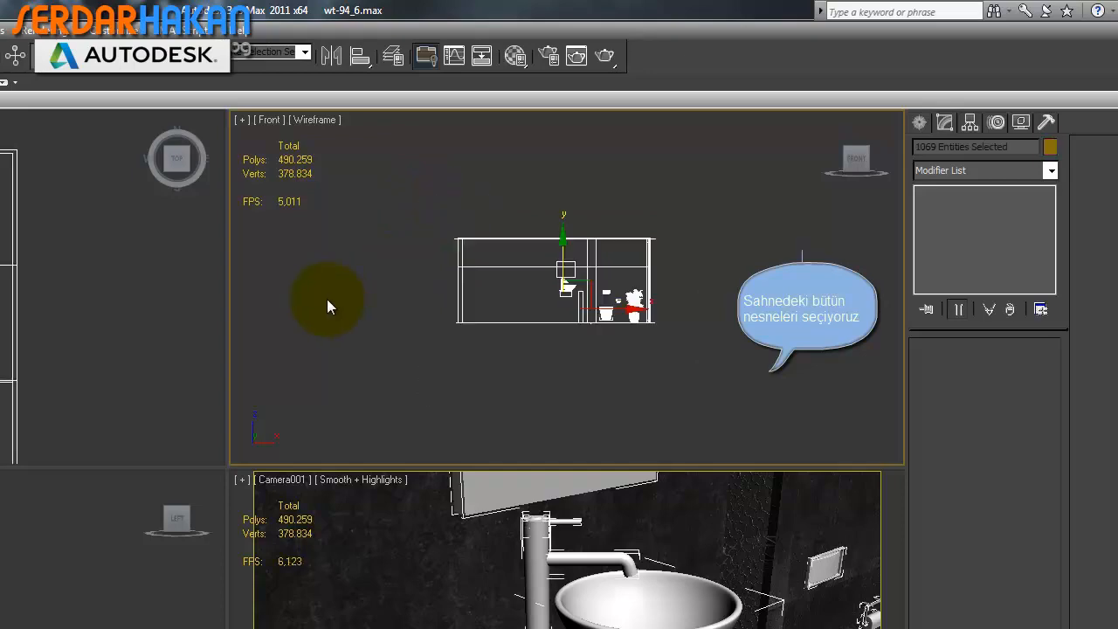
Set the V-Ray irradiance map preset to Very low with HSph. subdivs 20 and Interp. samples 10, and the light cache Subdivs to 20
click(45, 29)
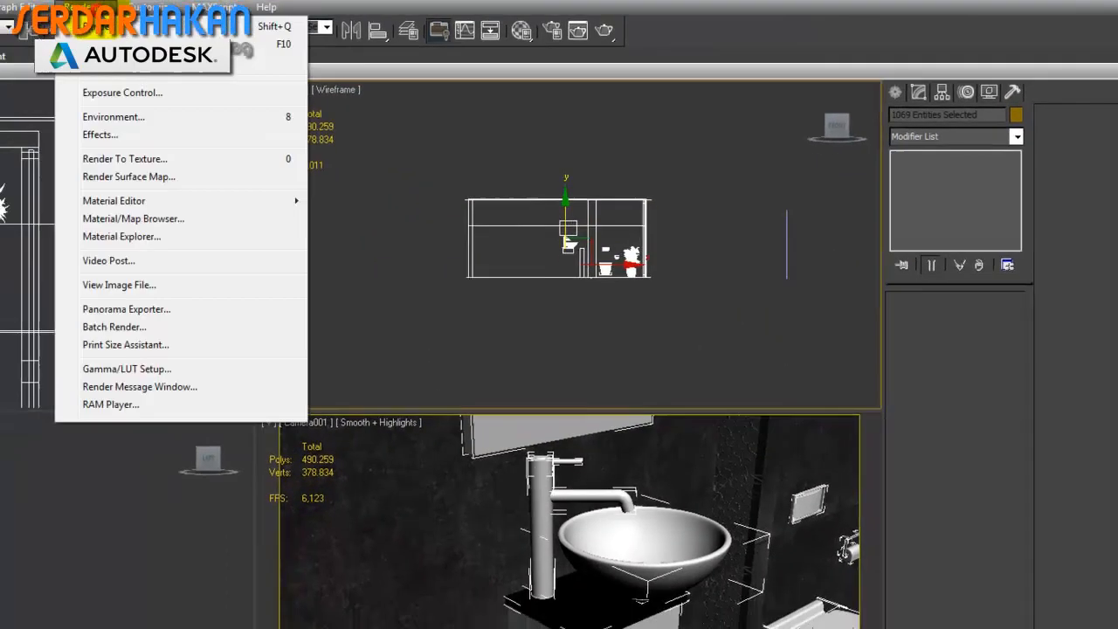
click(106, 44)
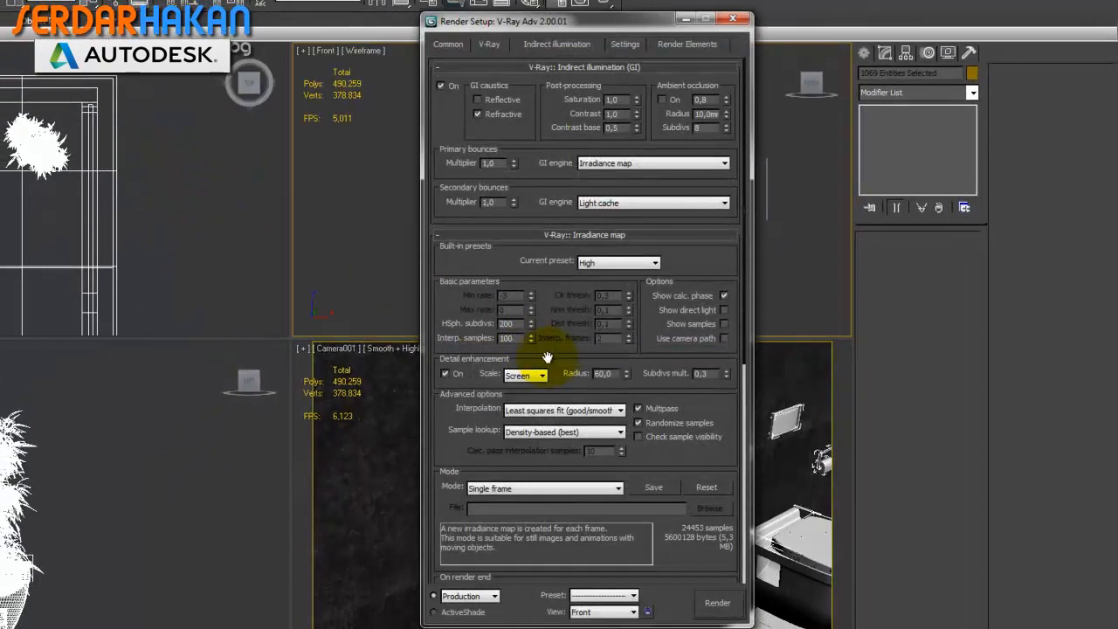
click(613, 262)
click(608, 286)
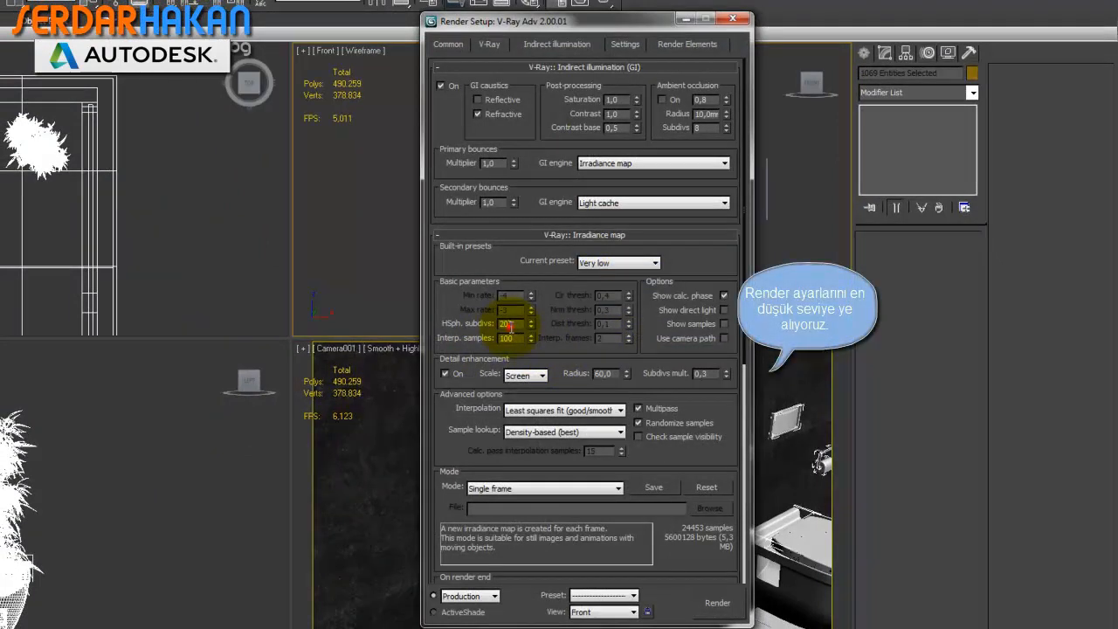
double_click(513, 338)
text(10)
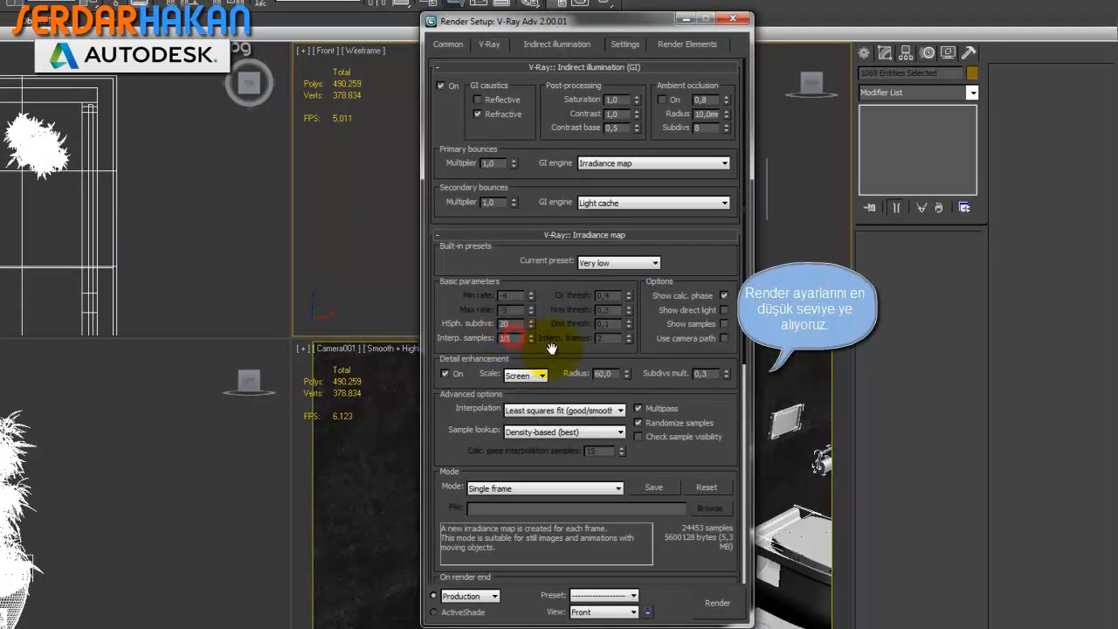
drag(550, 349, 601, 172)
text(20)
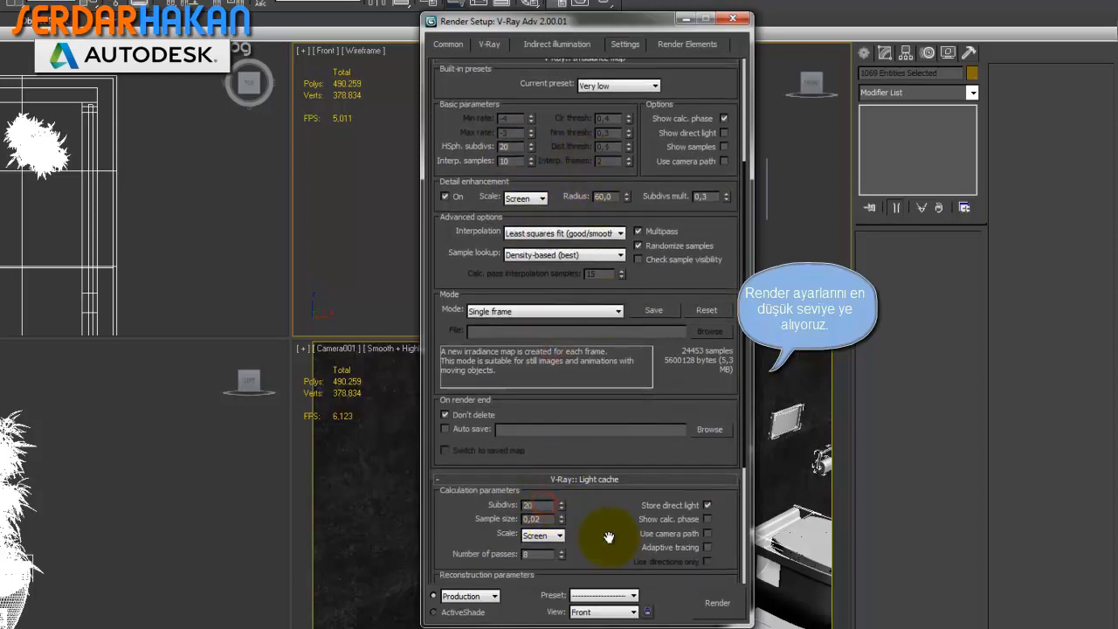
Assign V-Ray RT 2.00.01 as the ActiveShade renderer in the common render settings
click(450, 47)
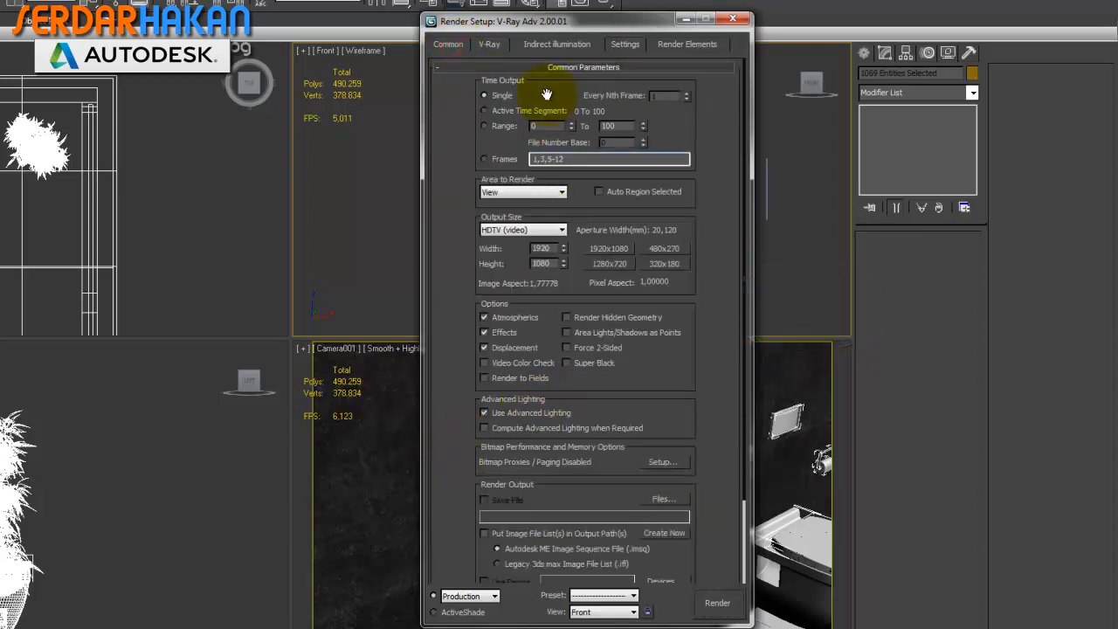
scroll(445, 475, down, 3)
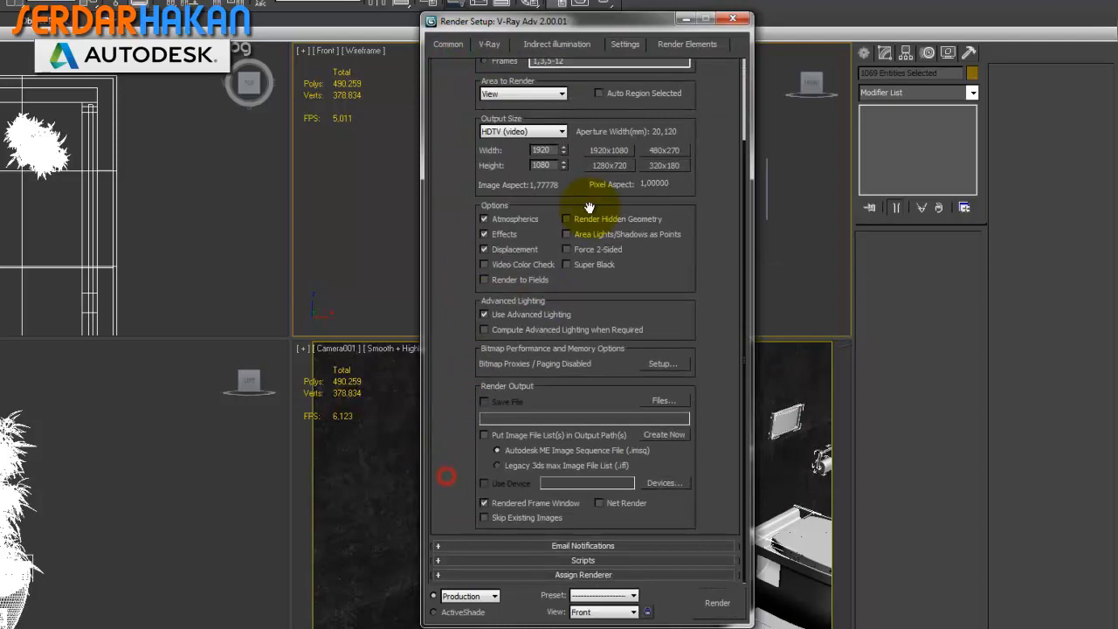
click(584, 574)
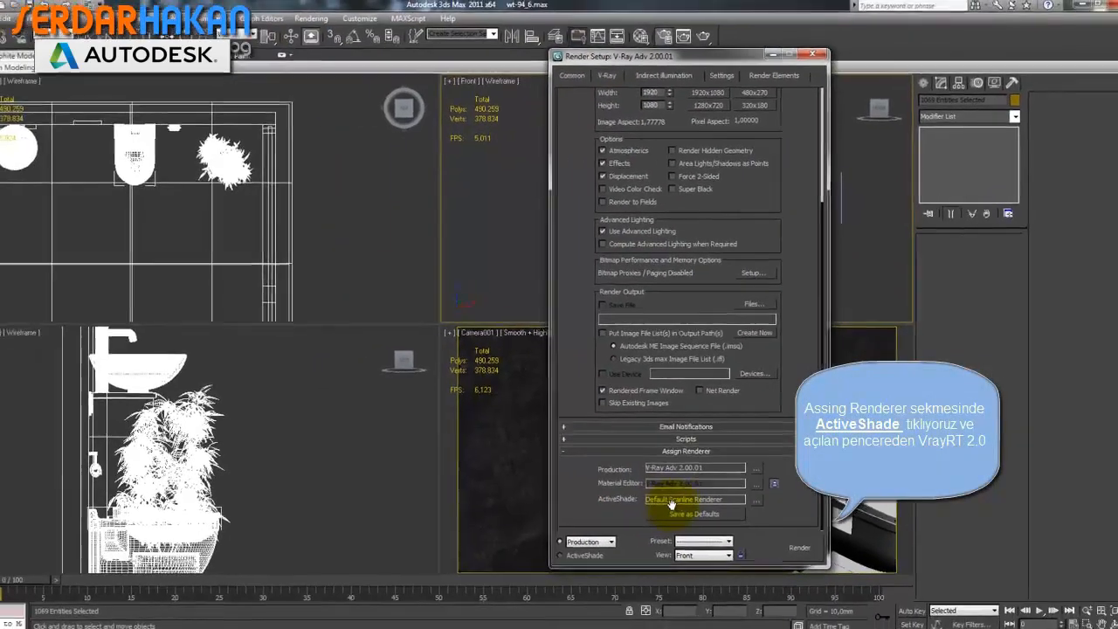
click(767, 501)
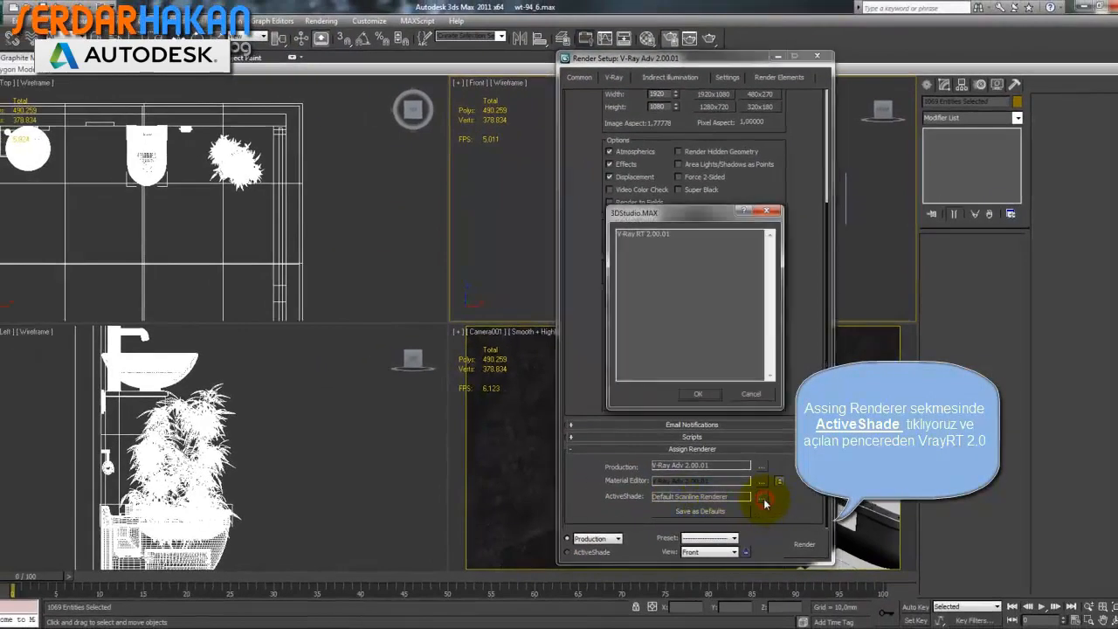
click(651, 236)
double_click(650, 236)
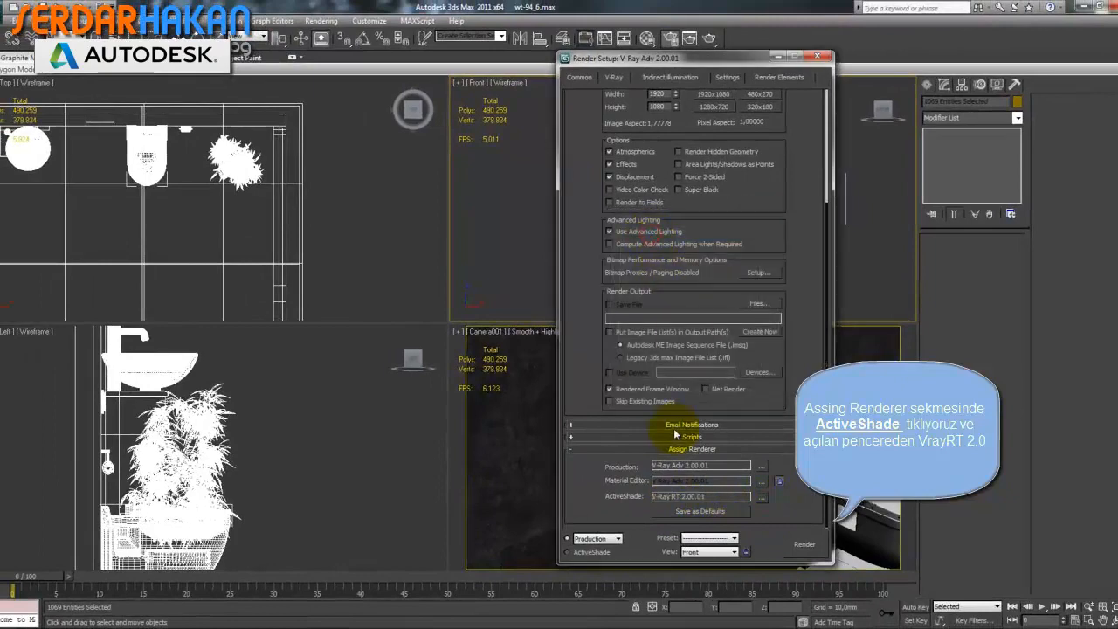
drag(583, 145, 579, 310)
click(616, 78)
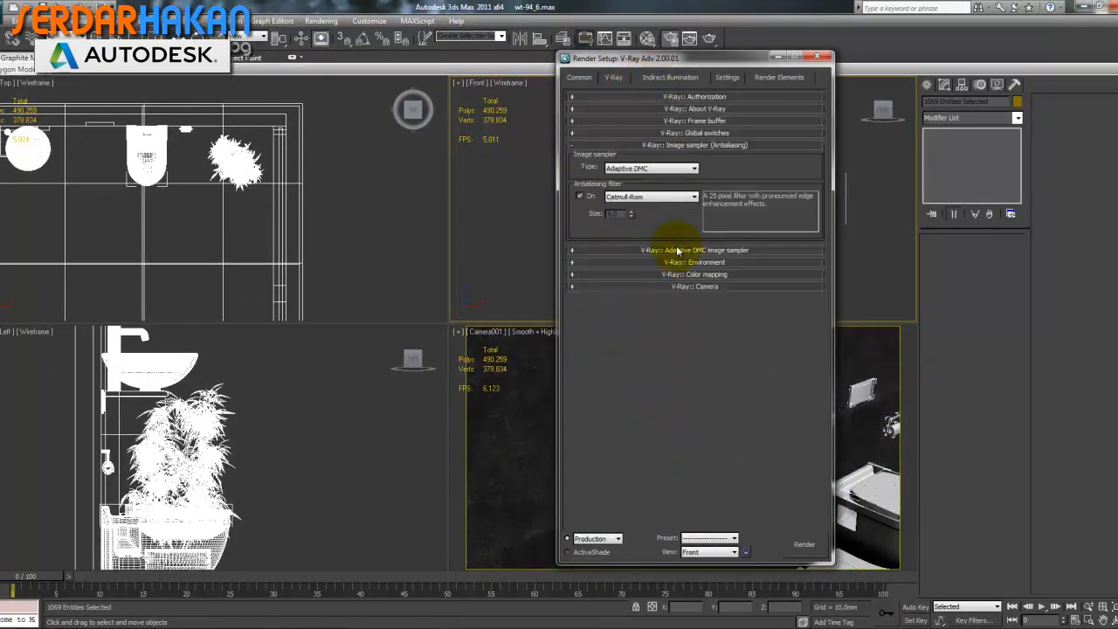
click(654, 78)
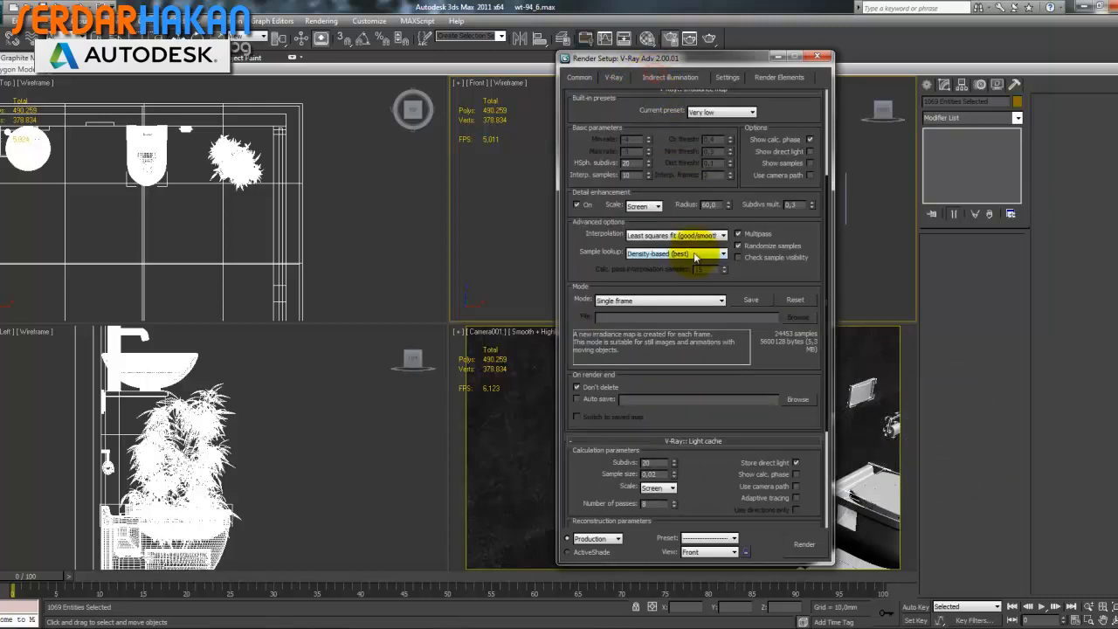
Try to run an ActiveShade render in the Top viewport and move the V-Ray RT console window aside
right_click(256, 204)
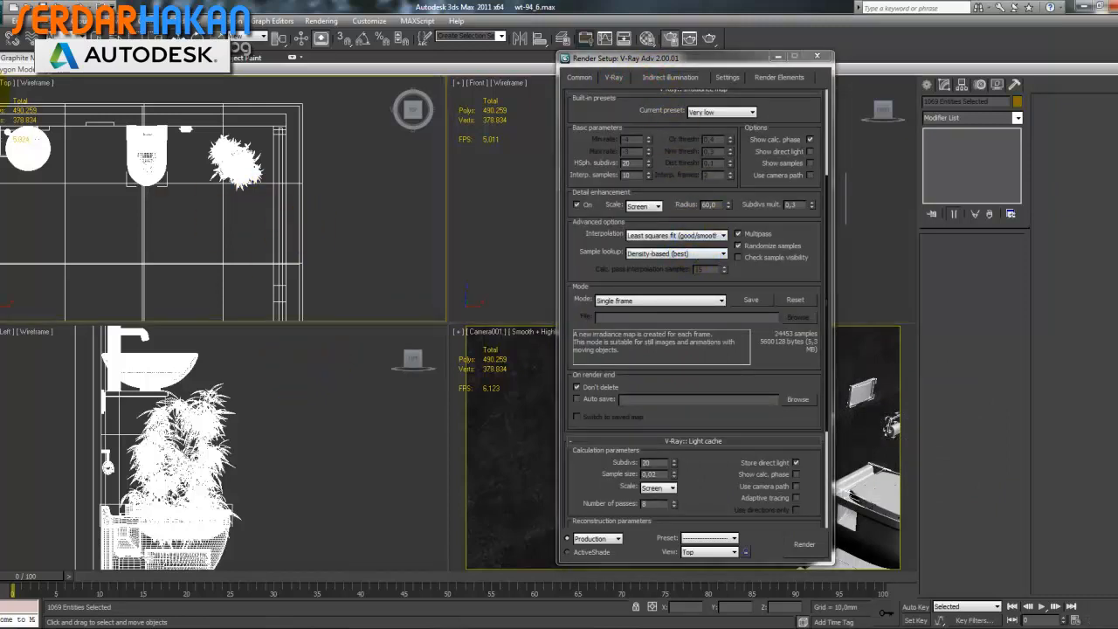
click(7, 83)
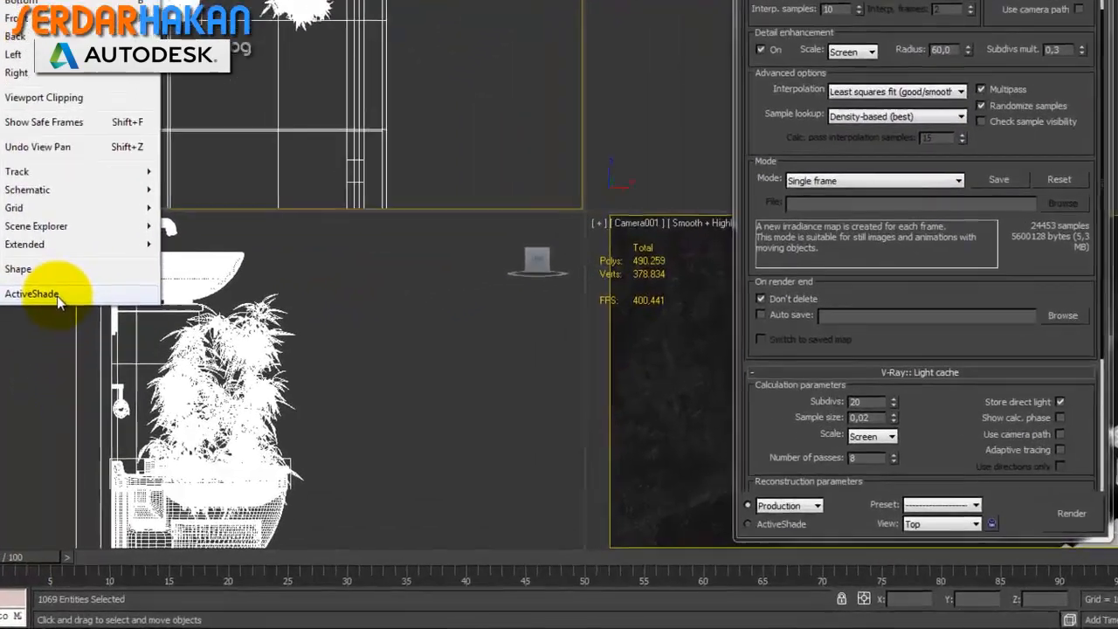
click(58, 297)
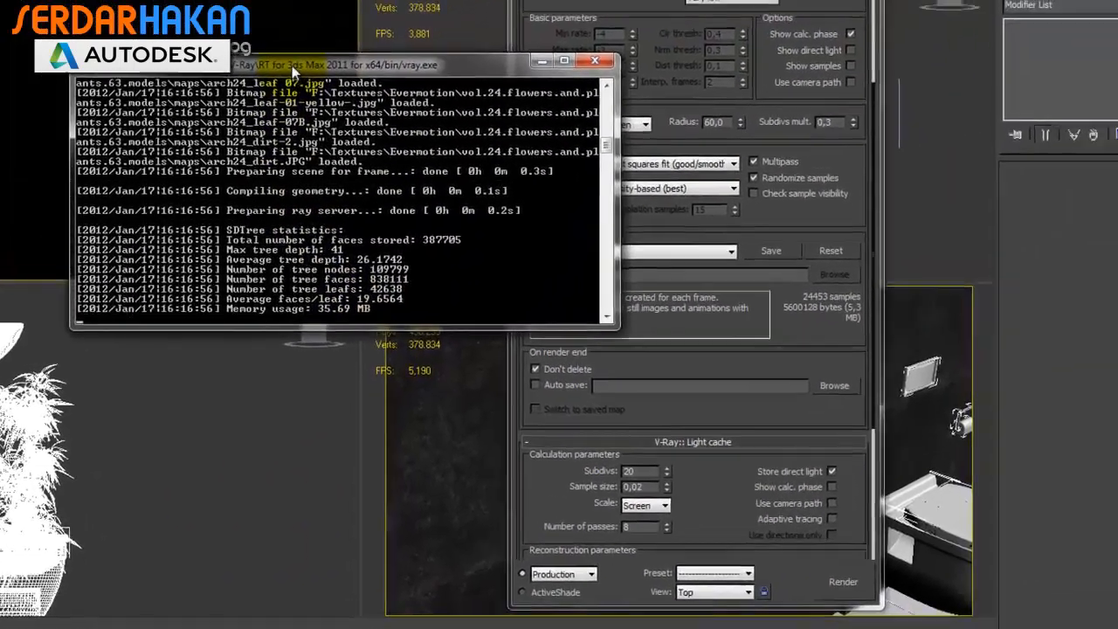
drag(468, 41, 809, 119)
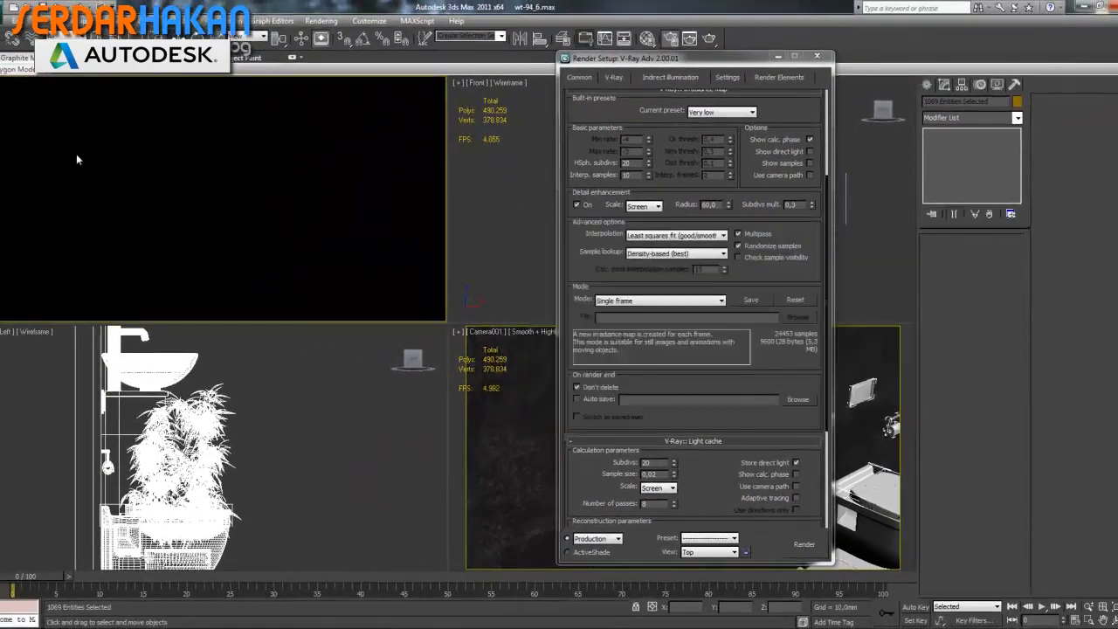
Close the ActiveShade render and bring back the Top wireframe view
right_click(71, 93)
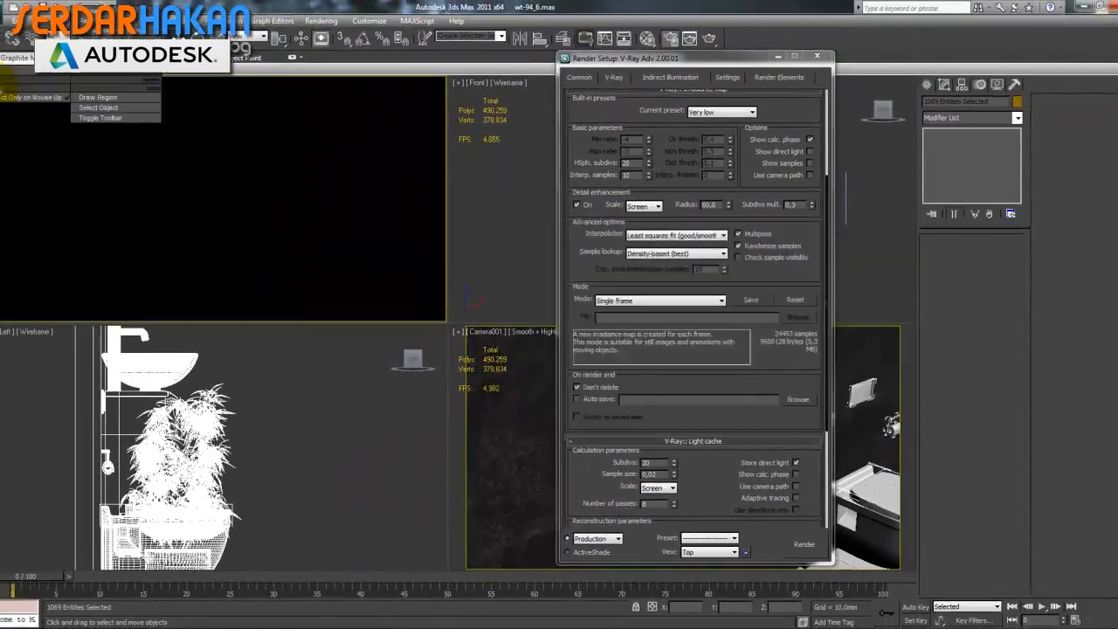
click(51, 98)
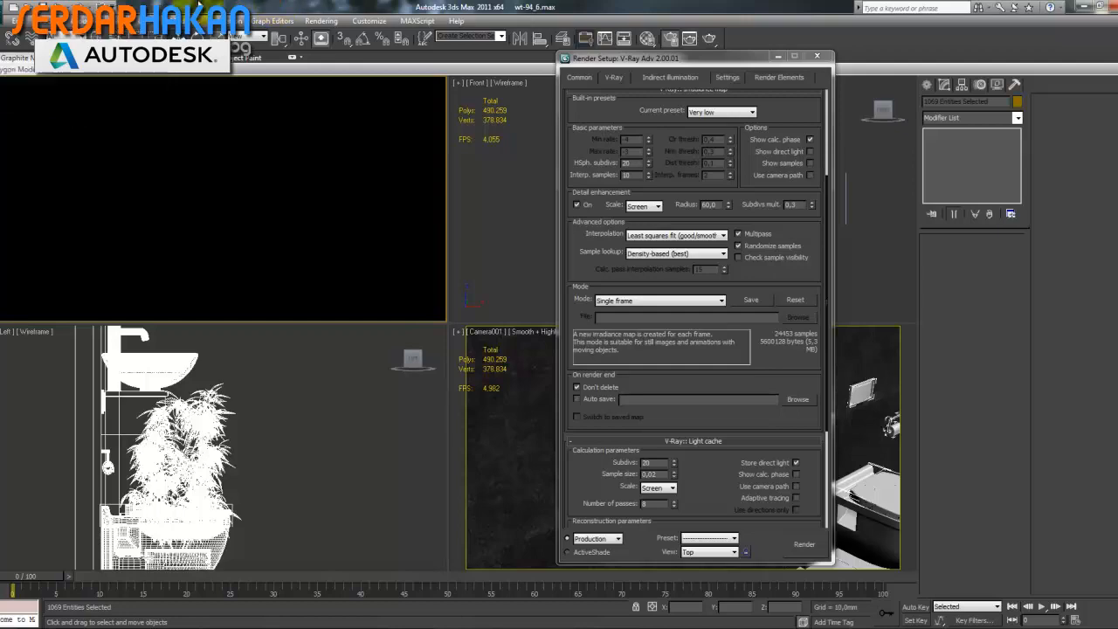
right_click(32, 127)
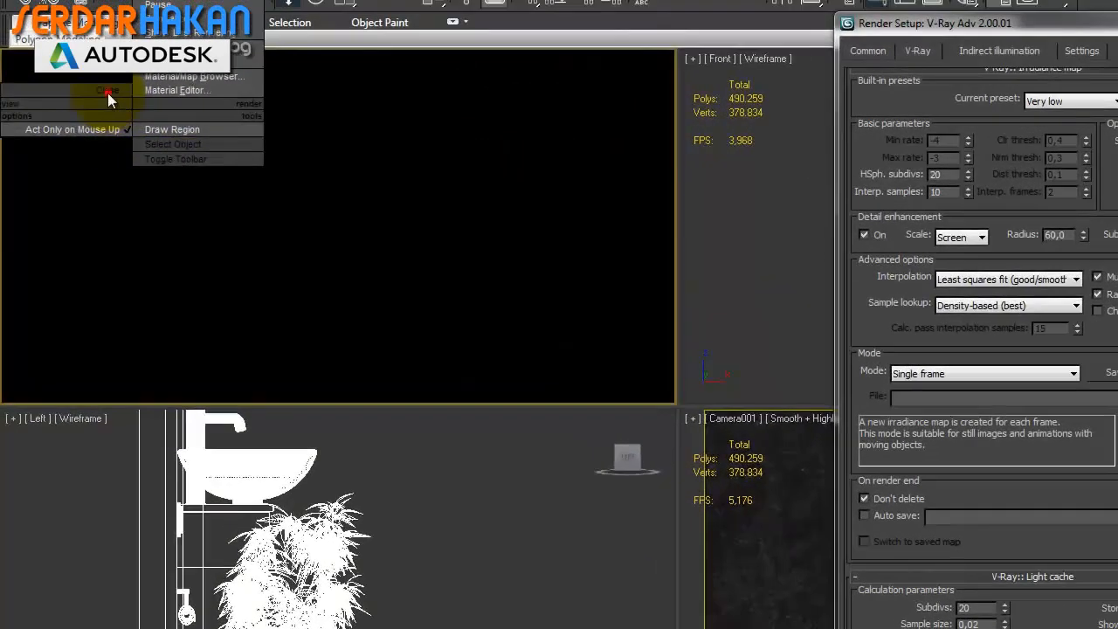
click(55, 104)
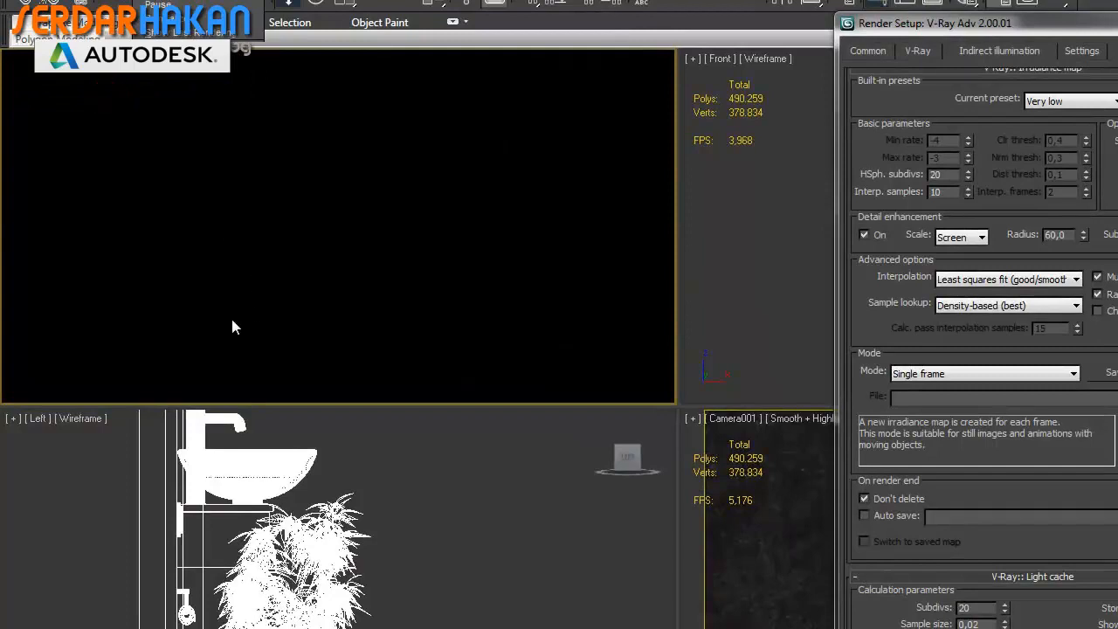
click(256, 344)
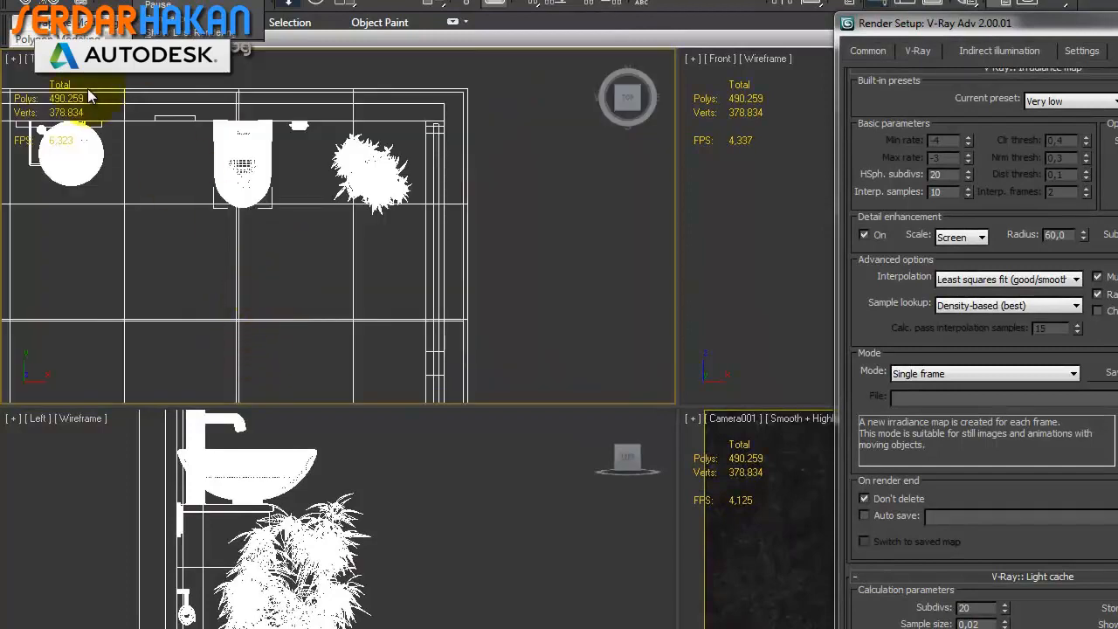
Switch the Top viewport to the Camera001 view and close the render setup
click(29, 59)
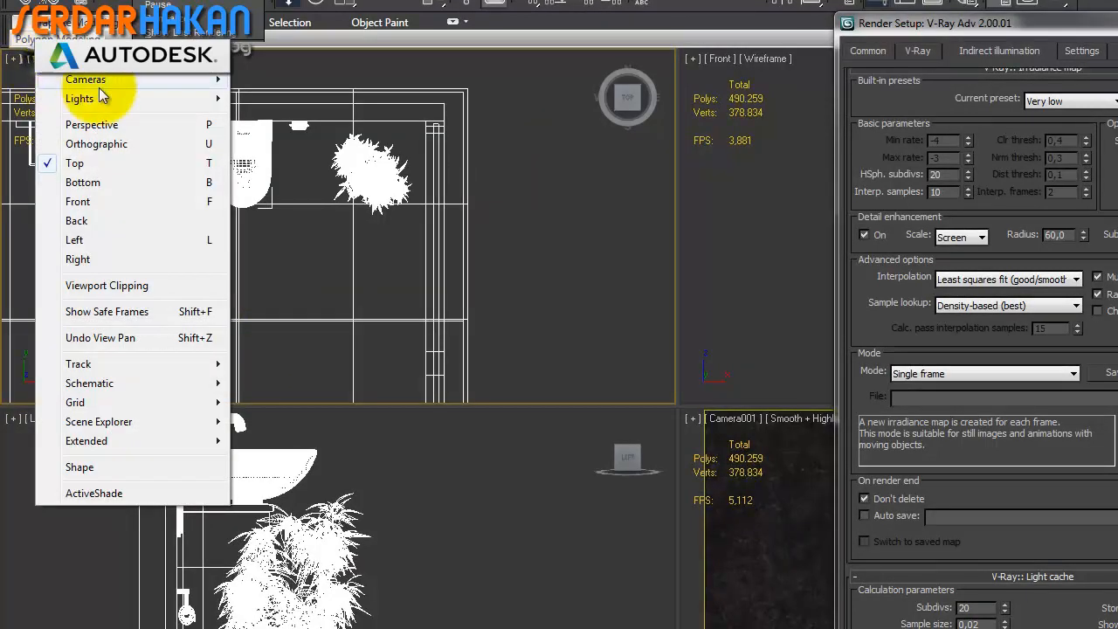
mouse_move(101, 81)
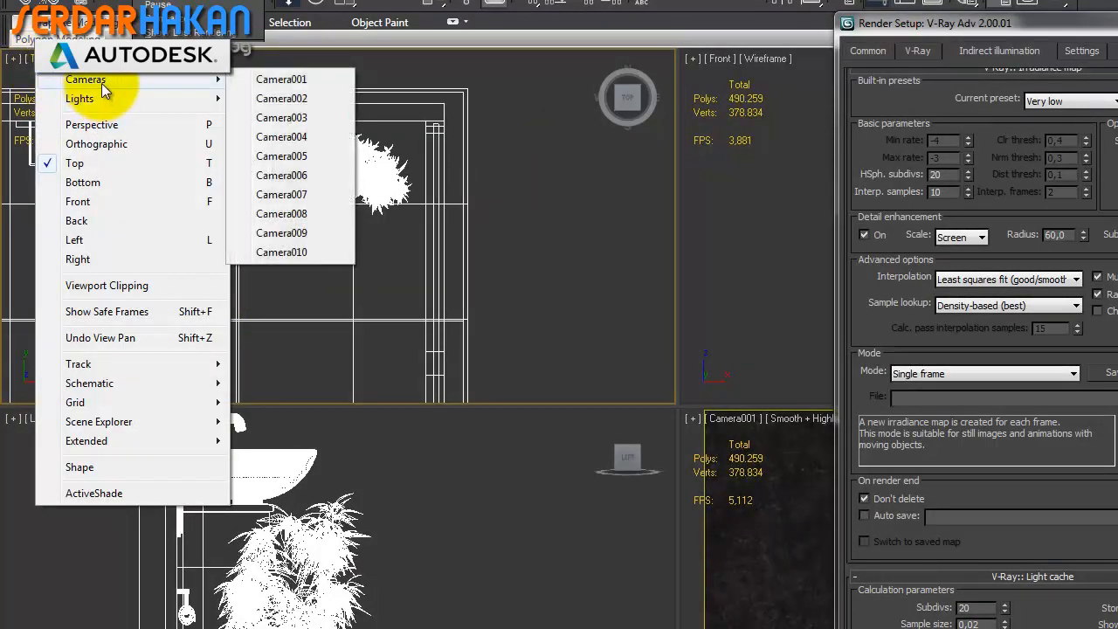
click(310, 97)
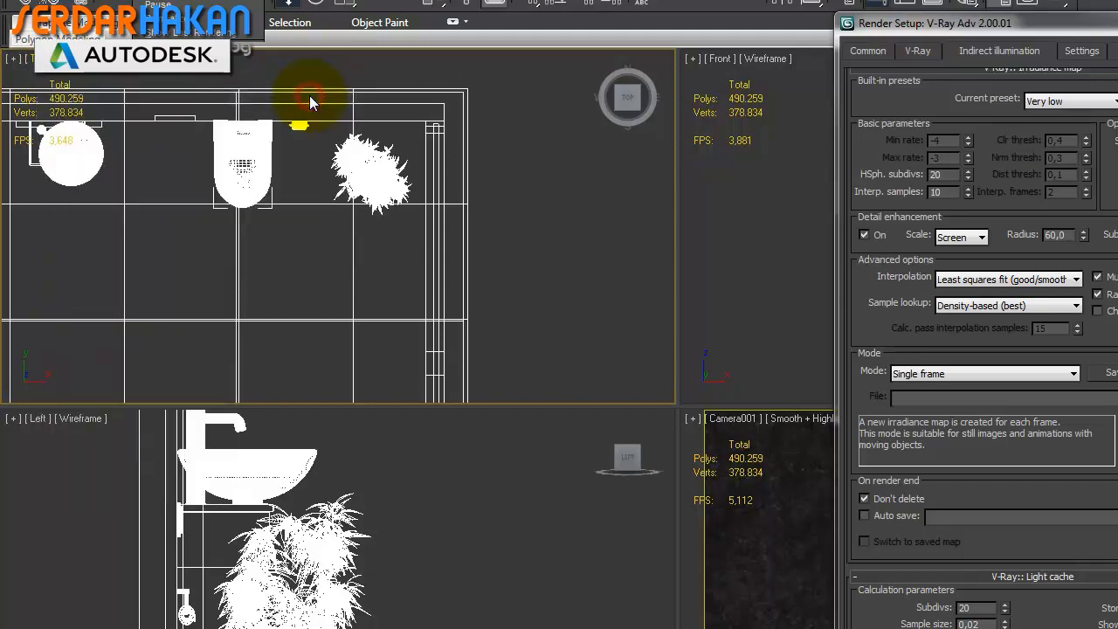
click(35, 59)
mouse_move(97, 79)
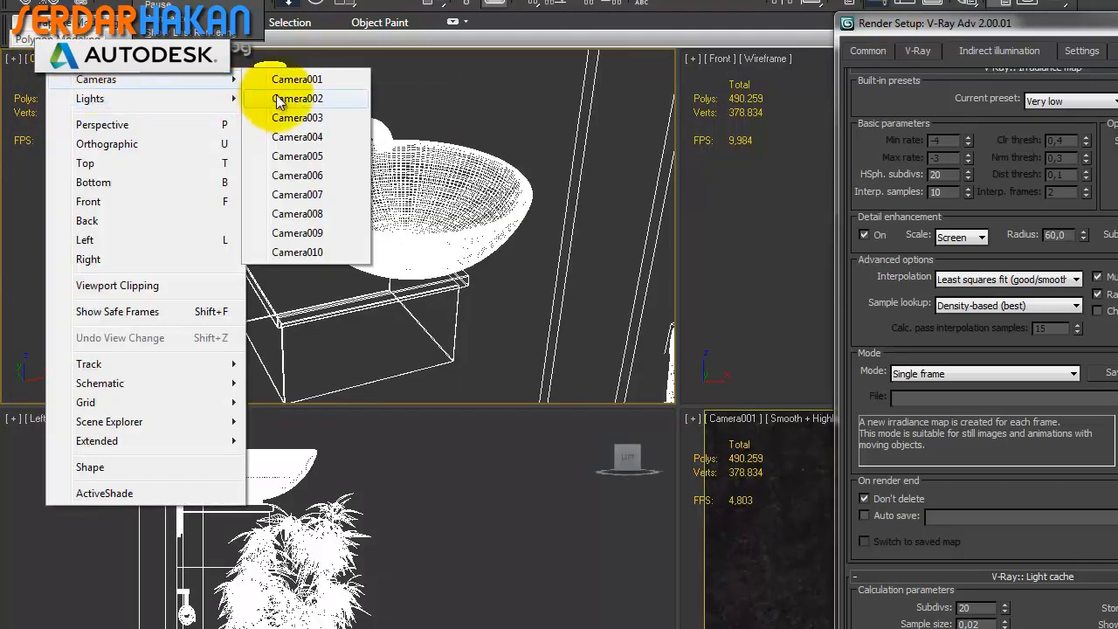
click(301, 87)
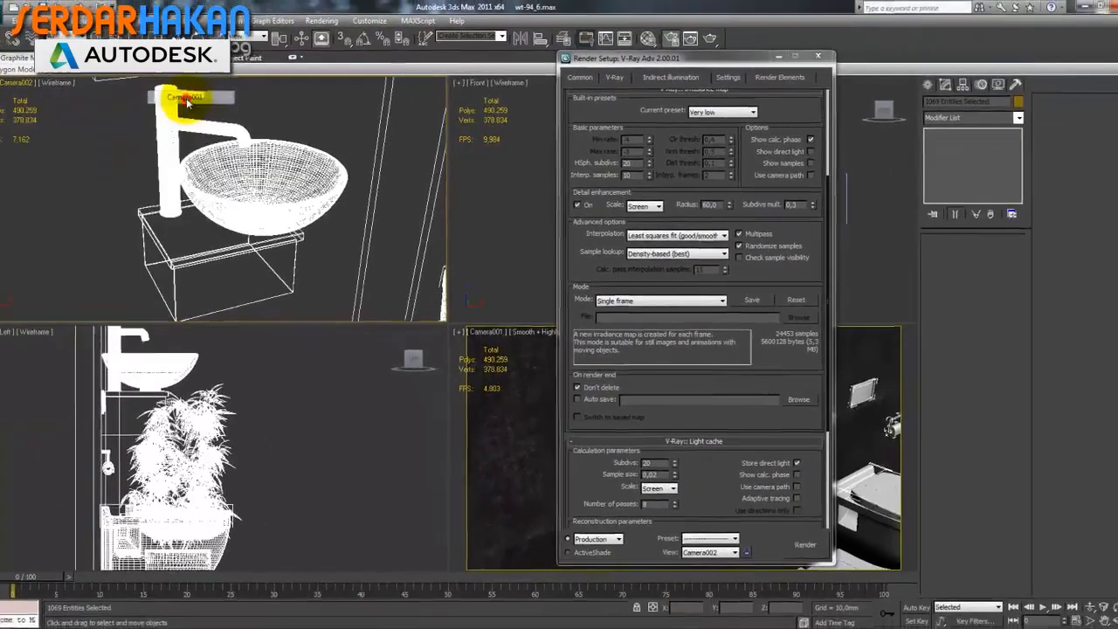
click(819, 58)
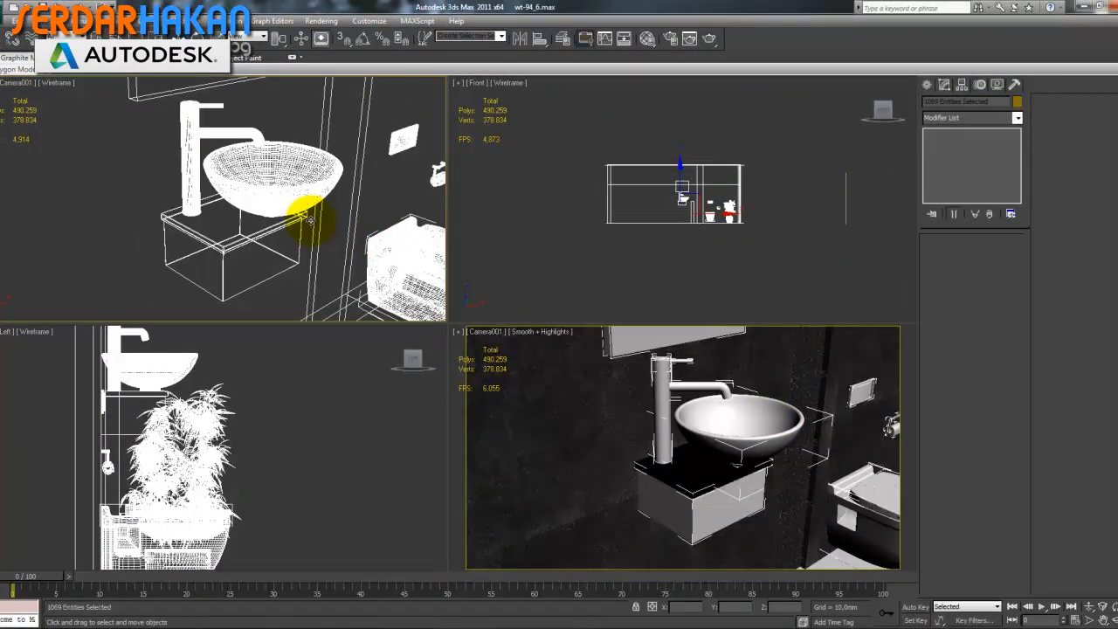
Start an ActiveShade render in the wireframe Camera001 viewport and minimize the V-Ray RT console window
click(10, 85)
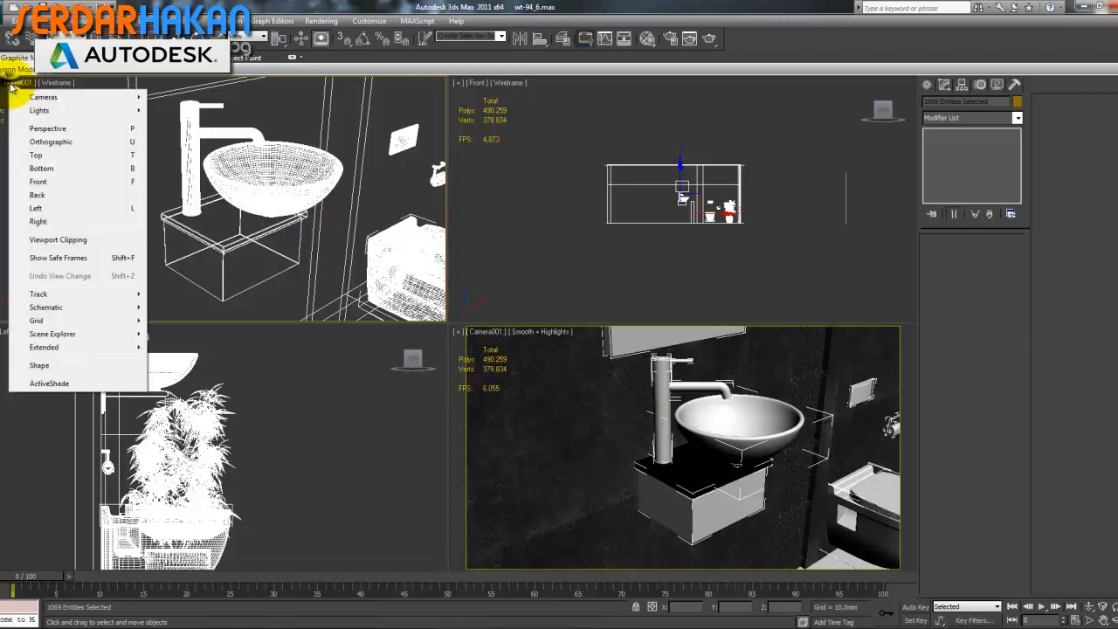
click(49, 384)
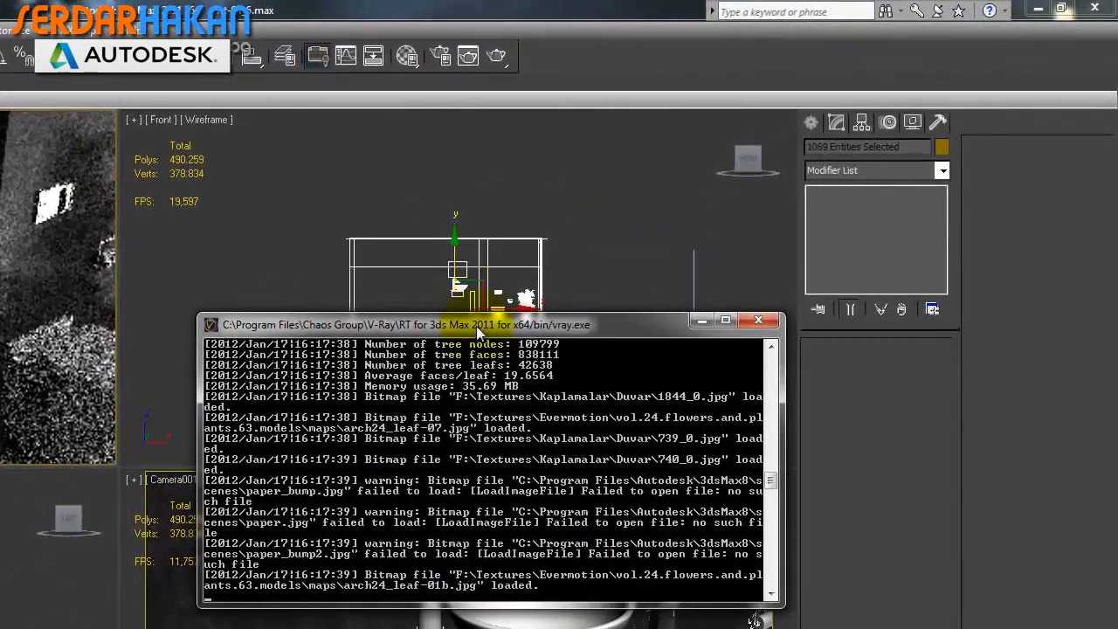
drag(476, 325, 454, 156)
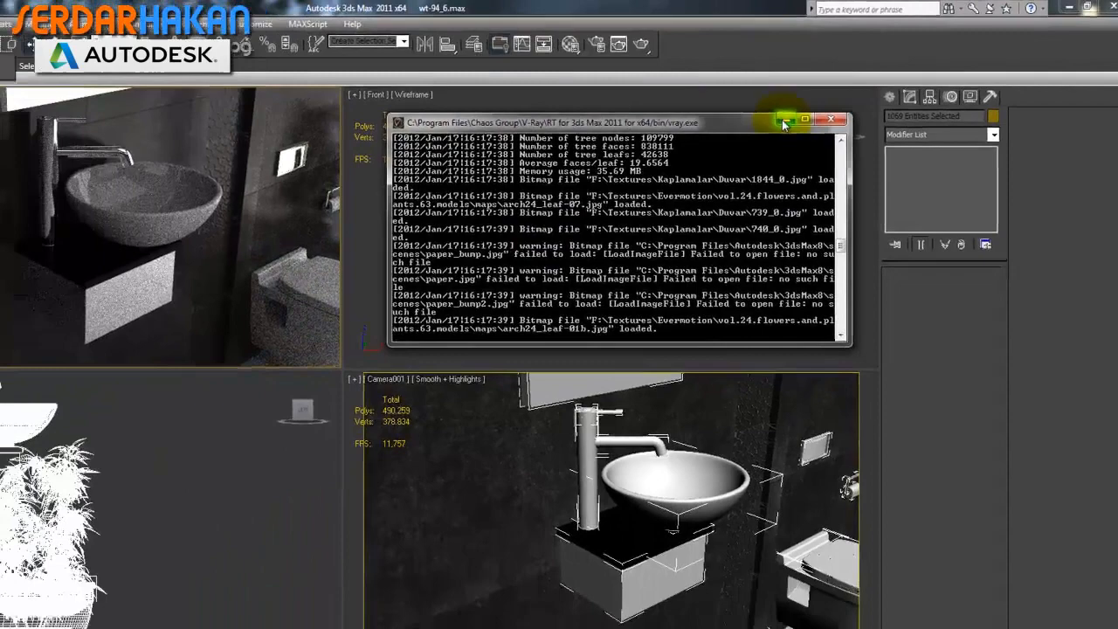
click(783, 123)
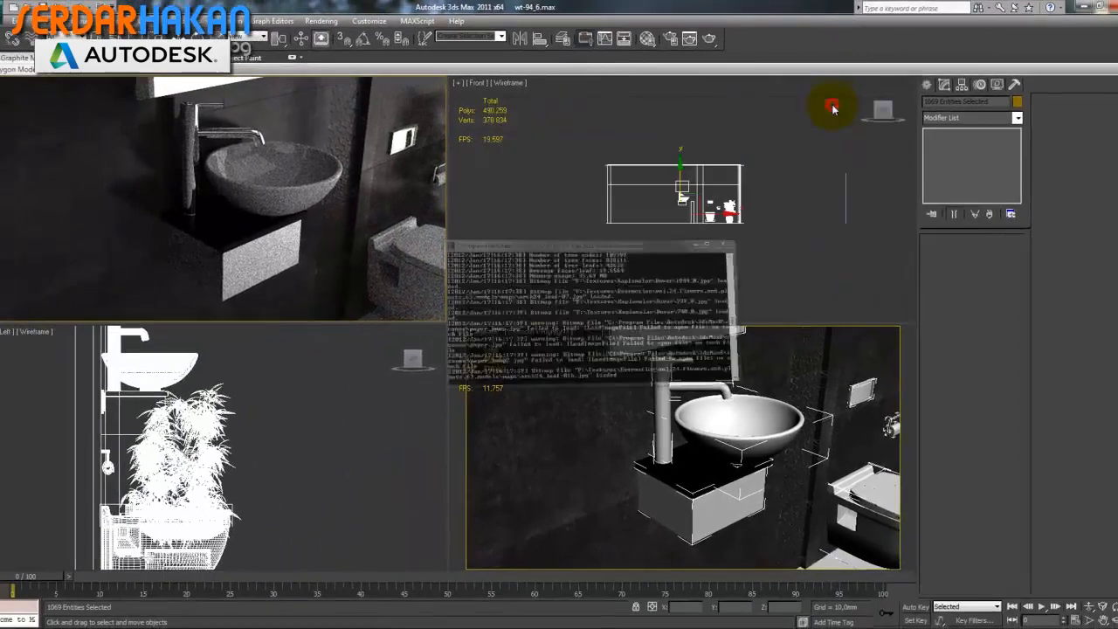
Orbit the camera around the washbasin in the shaded Camera001 viewport to update the live render
right_click(712, 489)
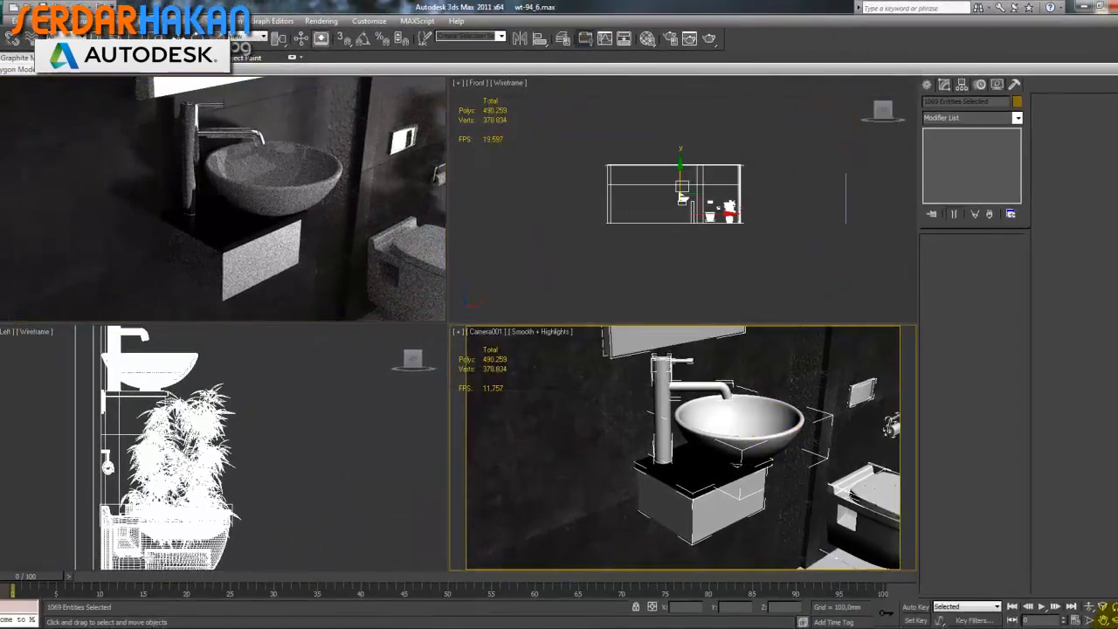
click(1113, 619)
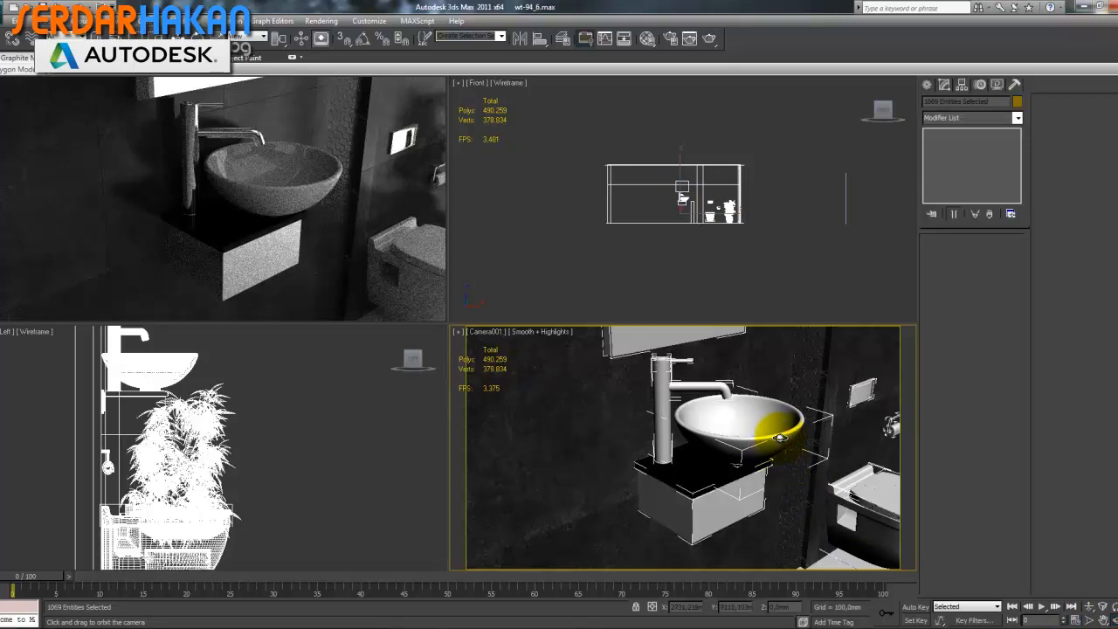
drag(782, 439, 766, 437)
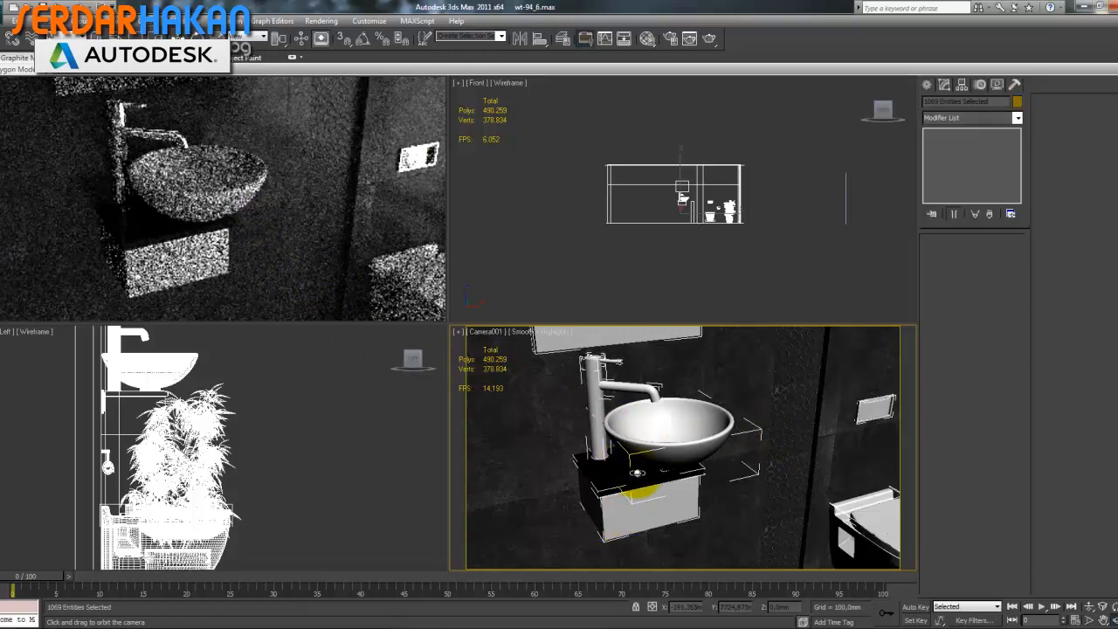
Switch the shaded camera viewport to Camera002 and then to Camera003
key(c)
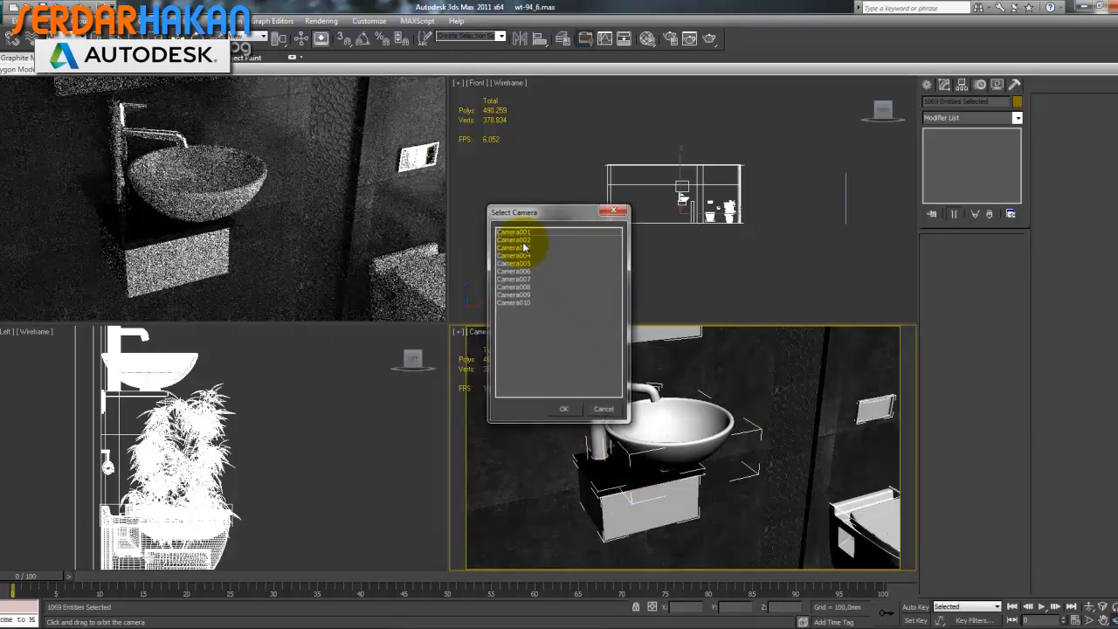
click(521, 241)
double_click(522, 241)
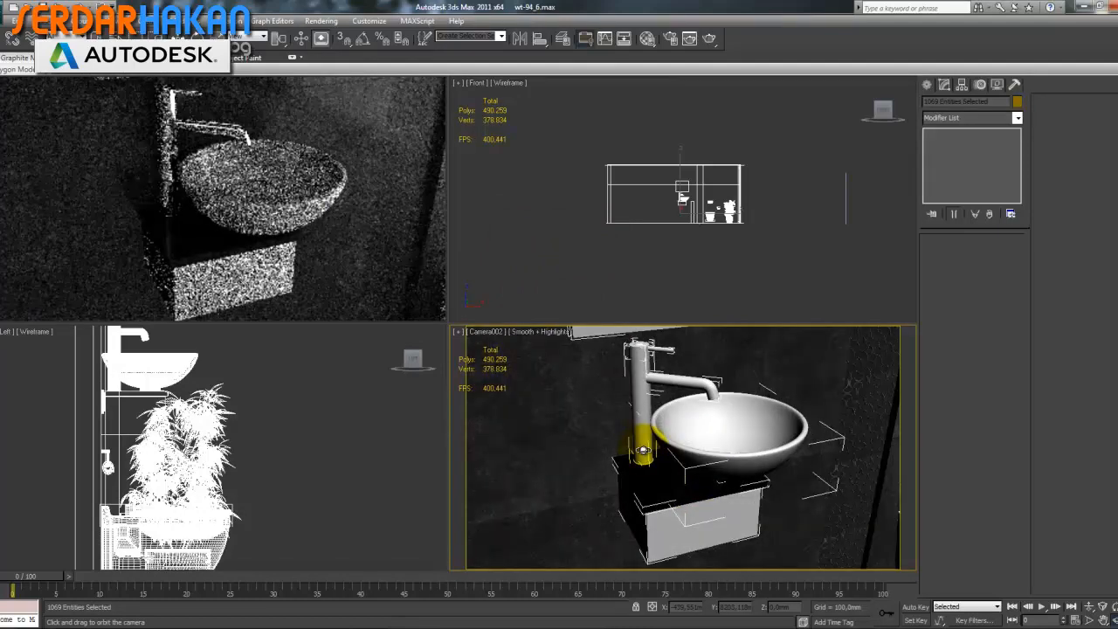
key(h)
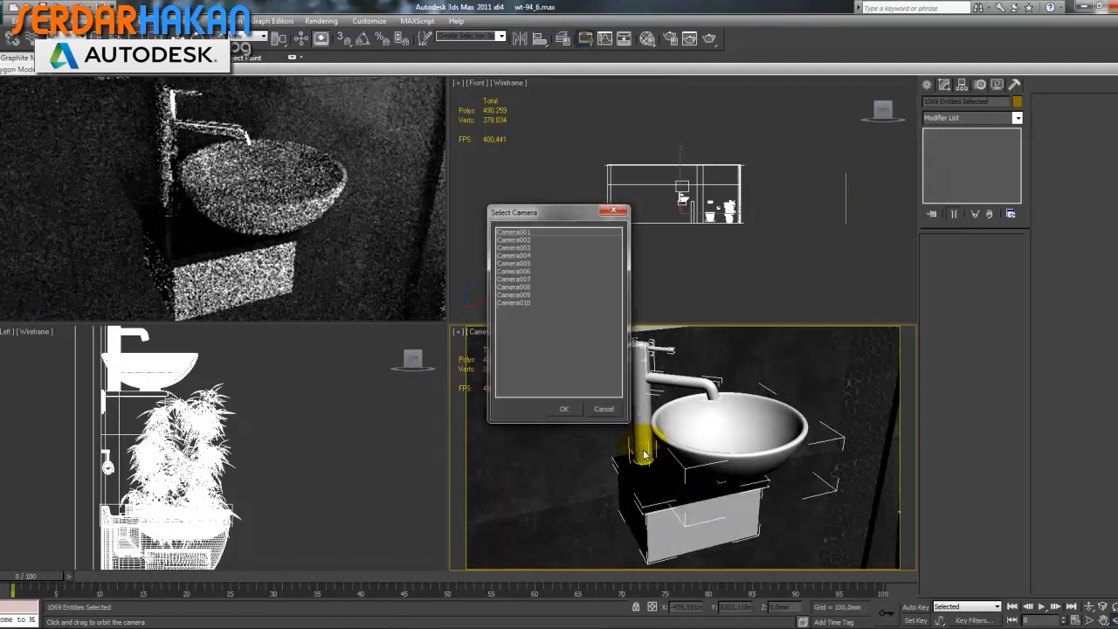
double_click(524, 244)
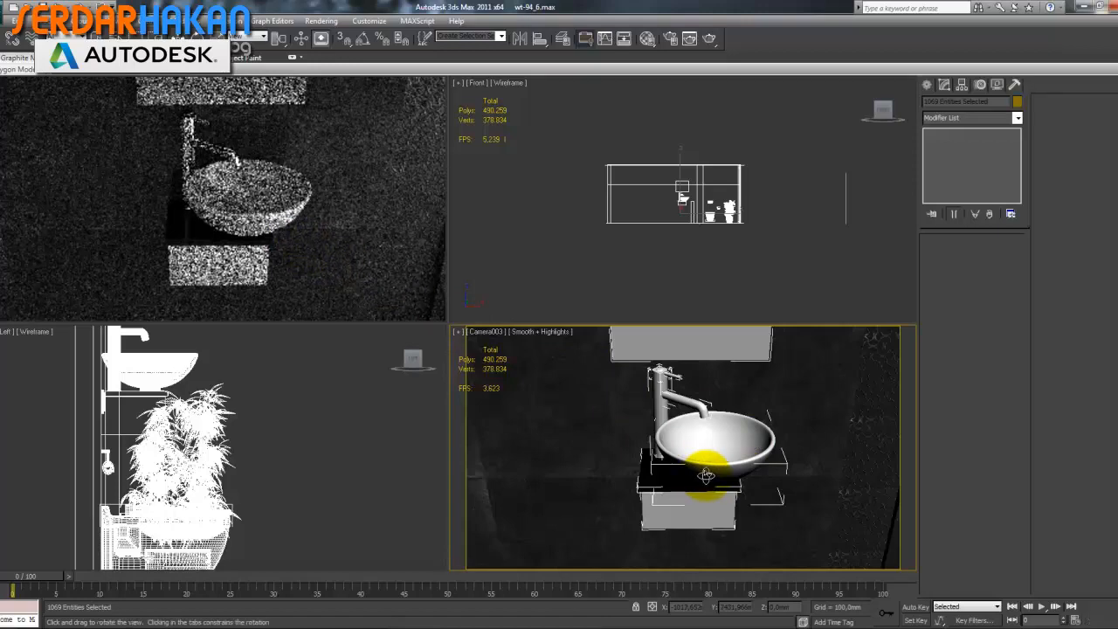
Change the shaded viewport to Perspective and orbit around the washbasin to a low frontal view
key(p)
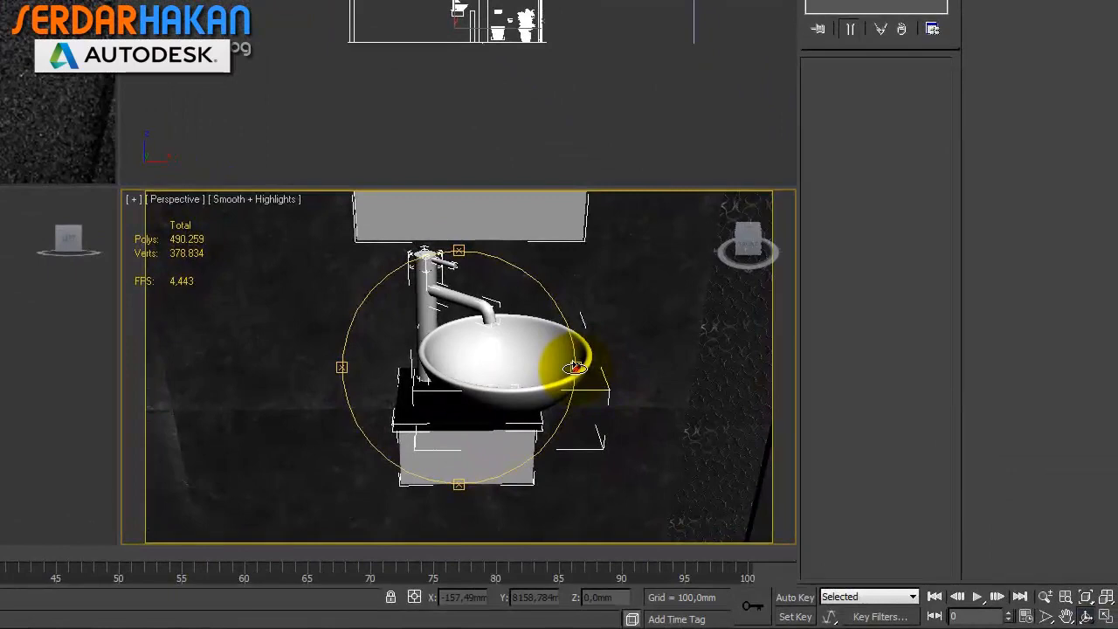
drag(562, 366, 496, 362)
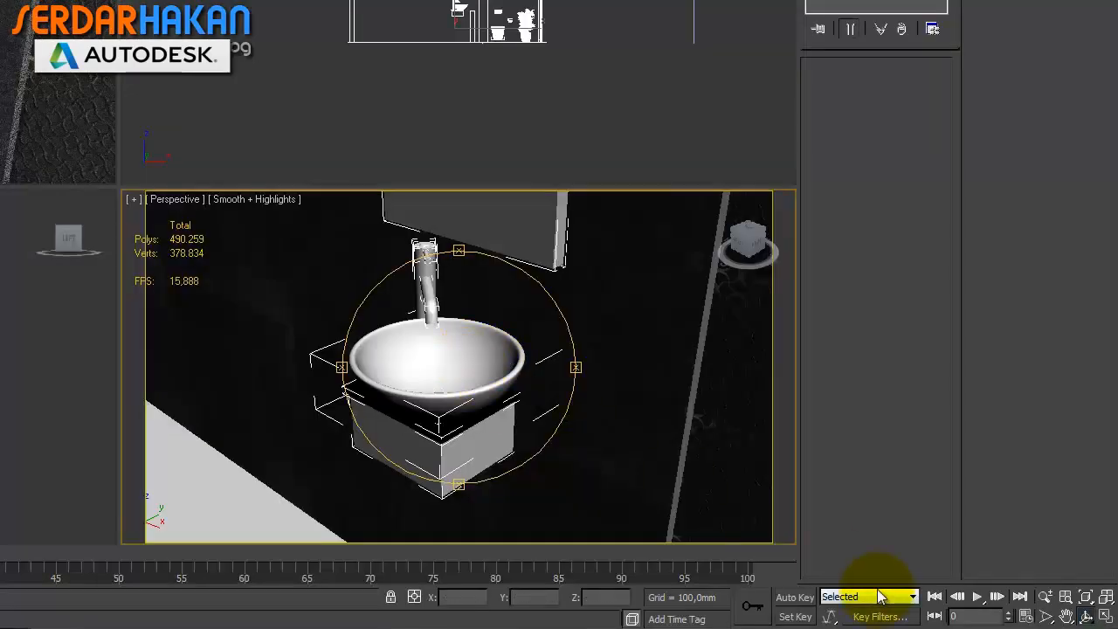
click(848, 554)
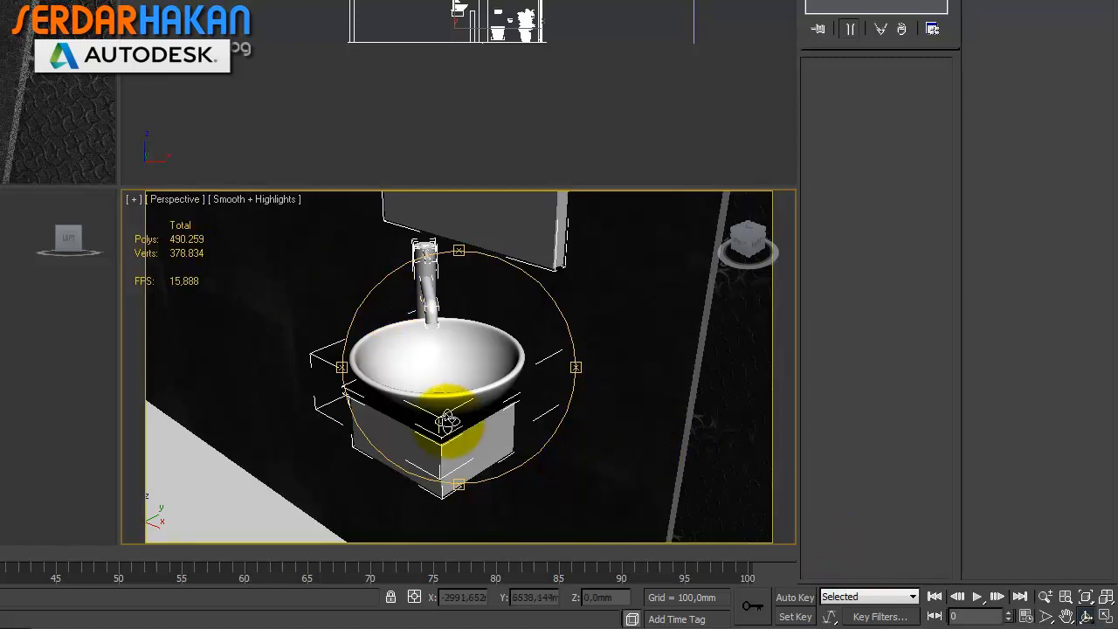
click(461, 476)
drag(462, 476, 449, 431)
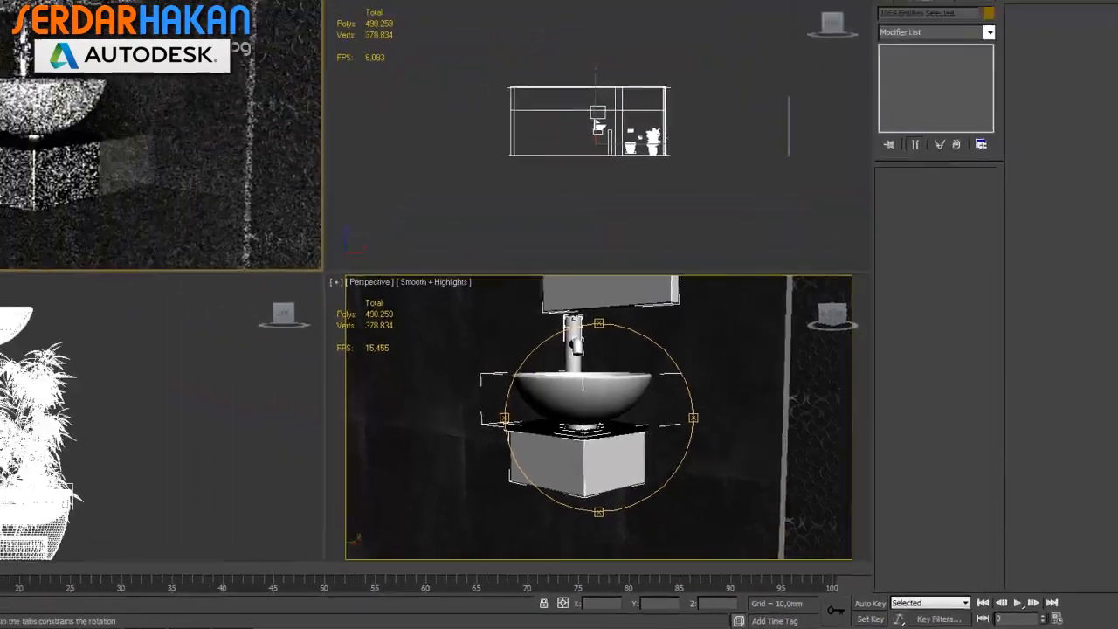
Pause and resume the ActiveShade render of the washbasin, and reinitialize it
right_click(79, 154)
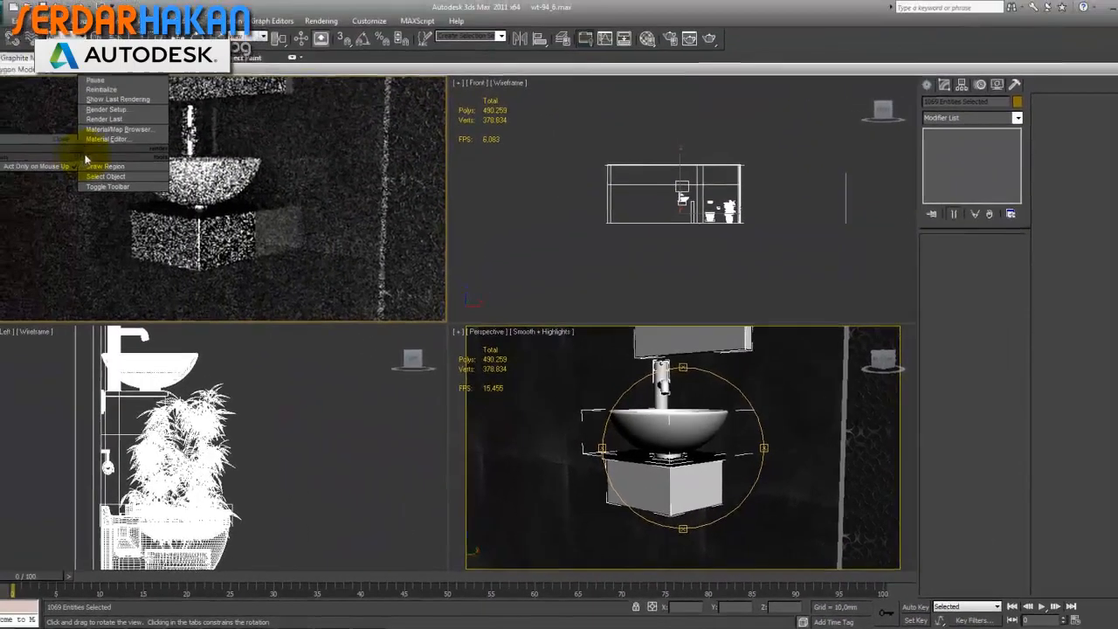
click(96, 83)
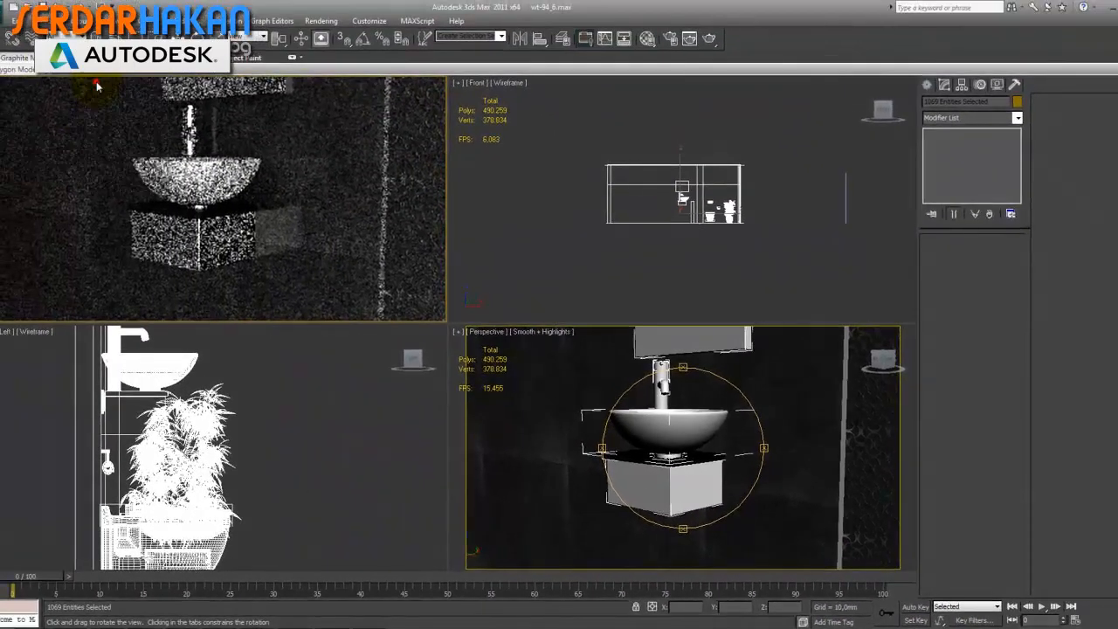
right_click(218, 185)
click(247, 117)
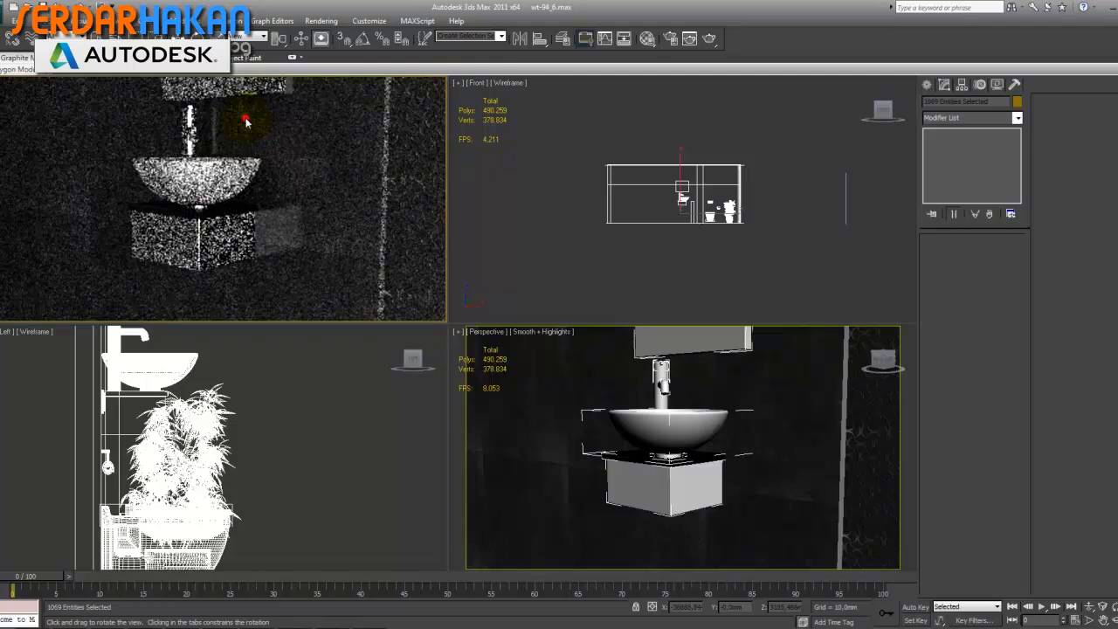
right_click(212, 203)
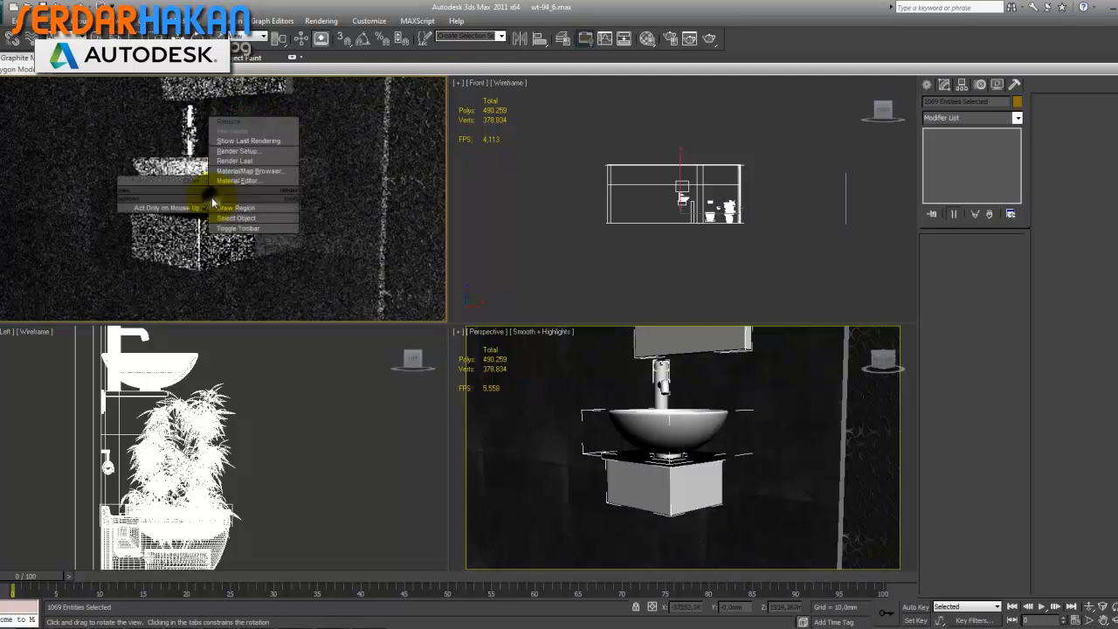
click(229, 120)
right_click(194, 149)
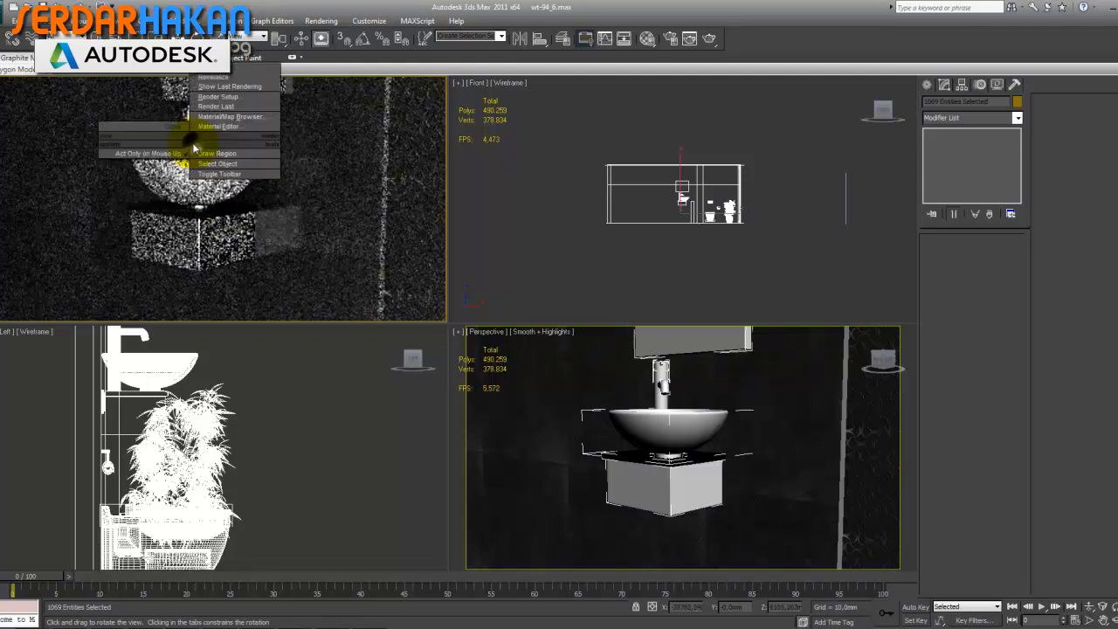
click(225, 175)
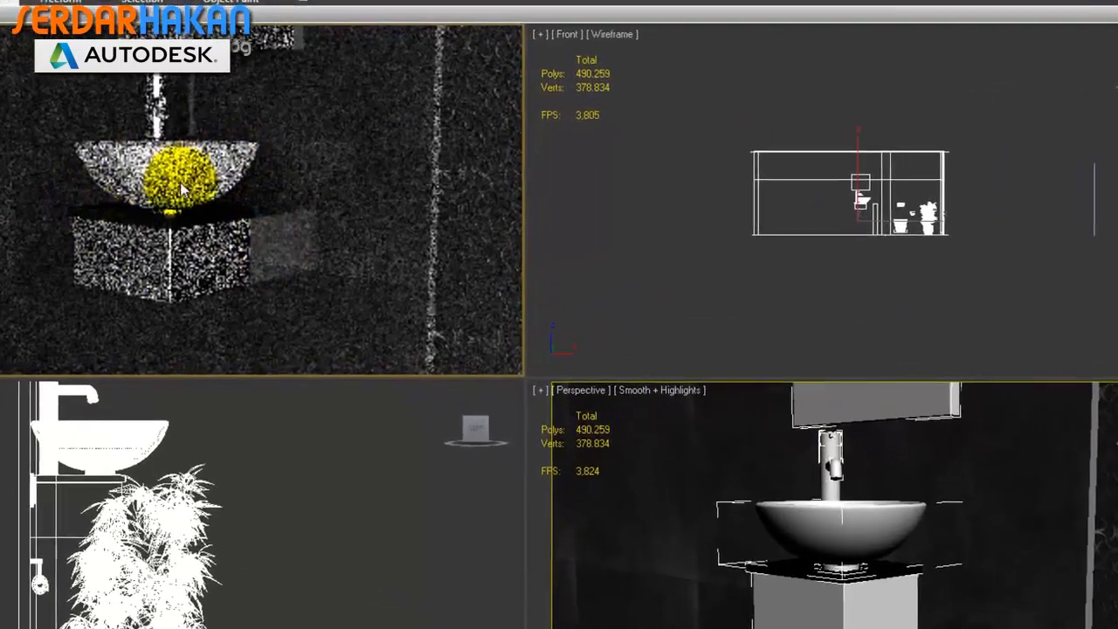
Show the last rendering from the ActiveShade viewport and close its frame window
right_click(205, 186)
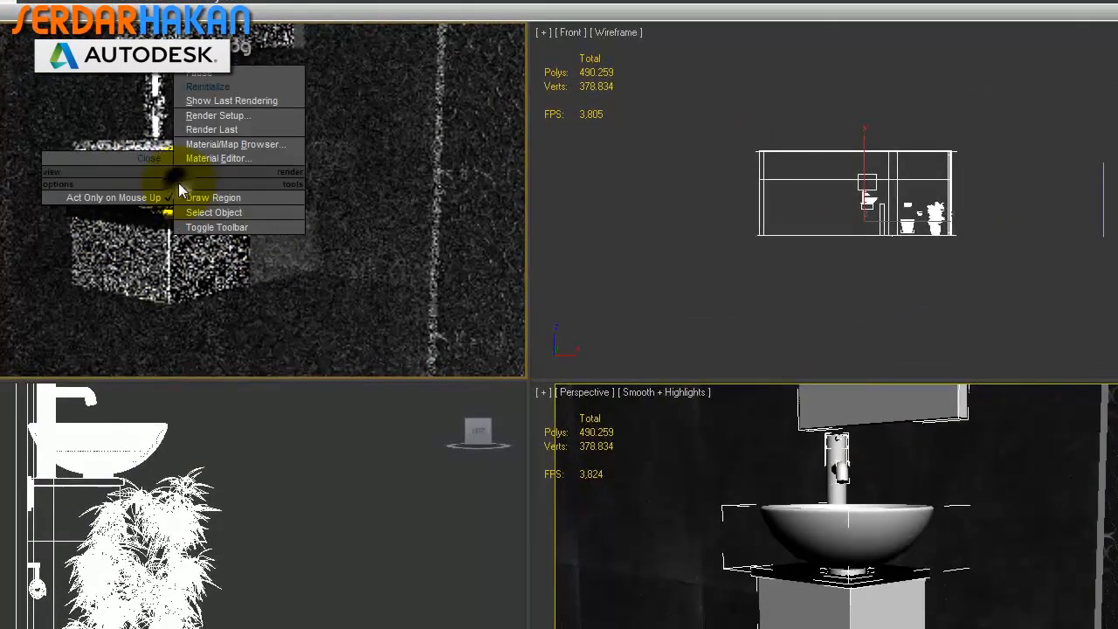
click(234, 102)
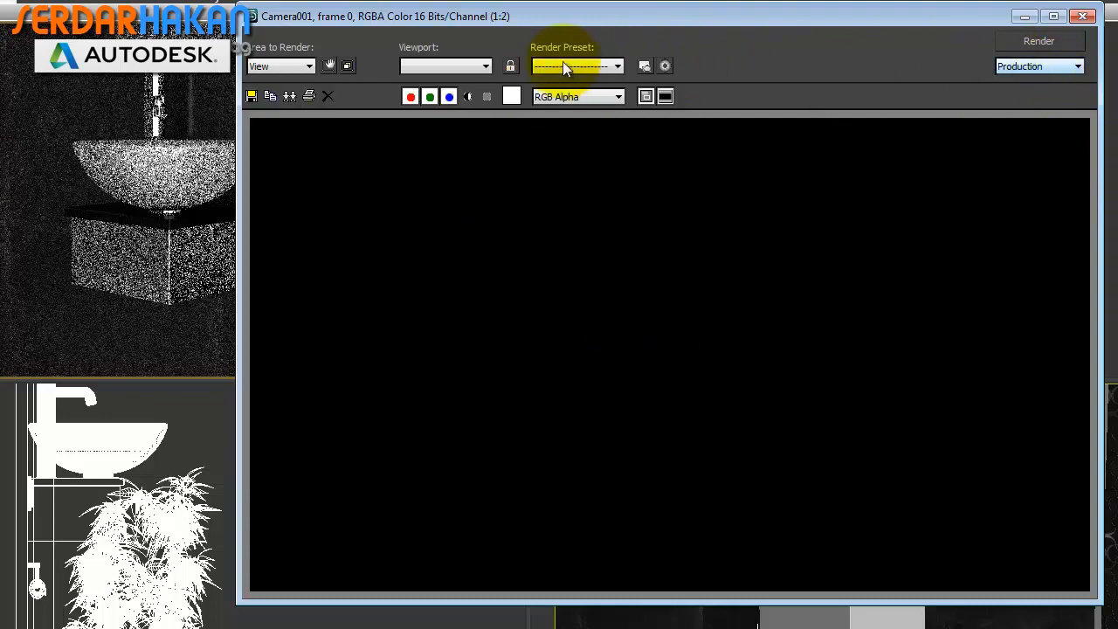
click(1082, 16)
Draw an ActiveShade render region around the washbasin bowl
right_click(161, 163)
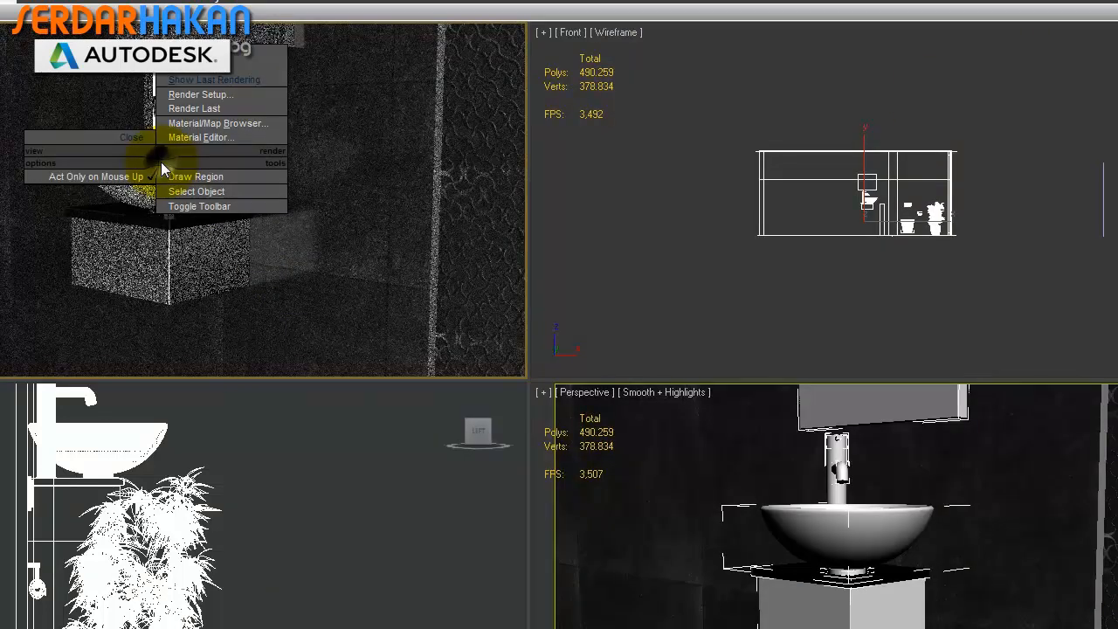
click(201, 188)
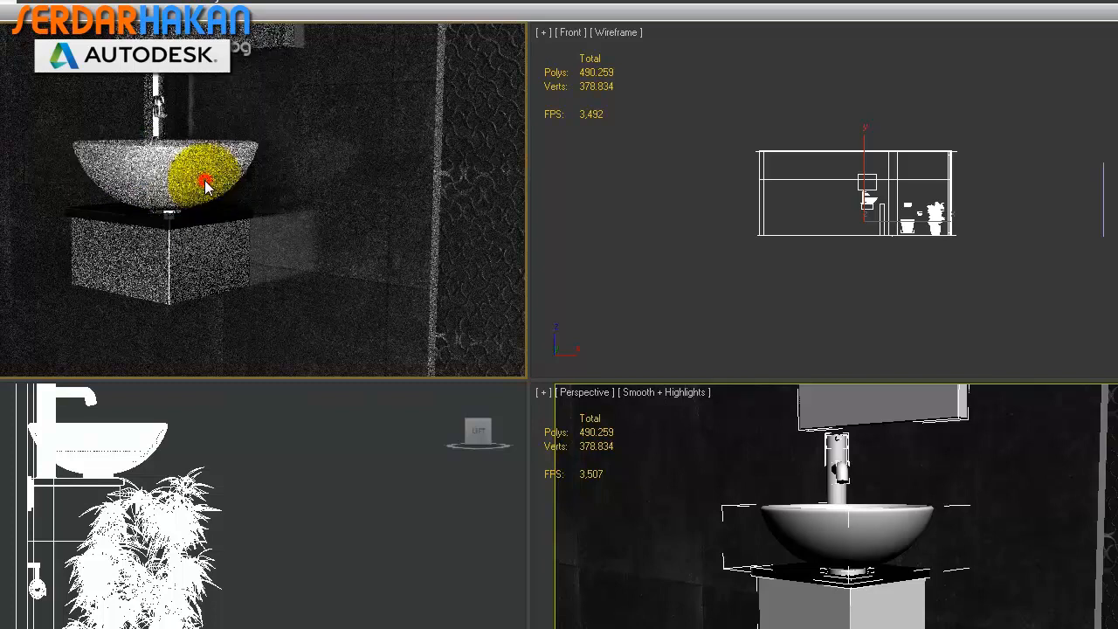
click(56, 119)
drag(137, 177, 289, 234)
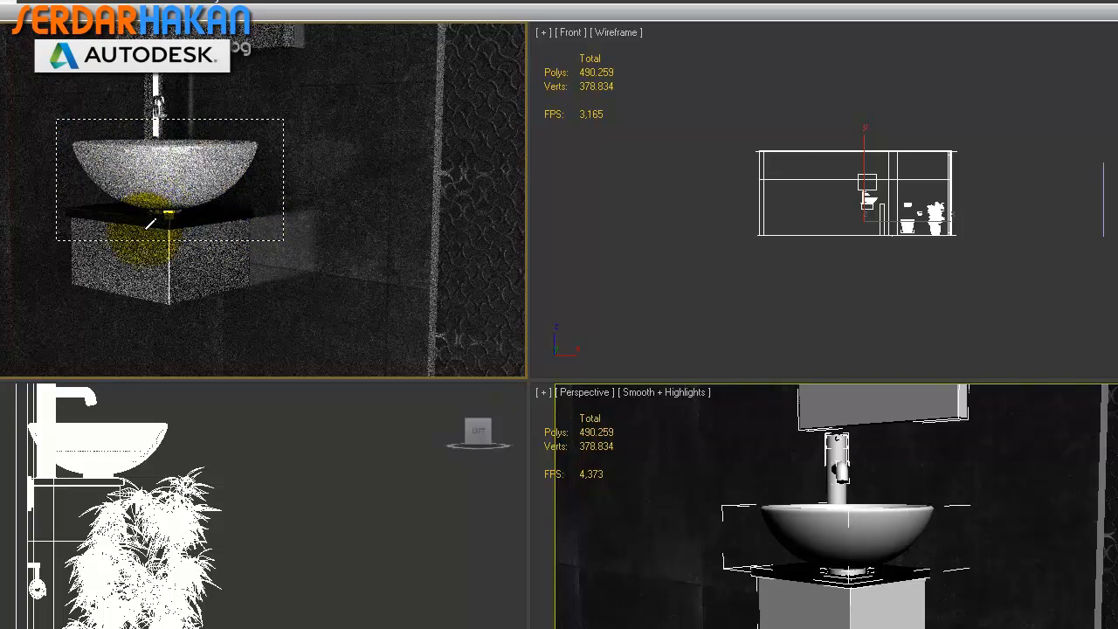
Show the toolbar in the ActiveShade viewport
right_click(141, 181)
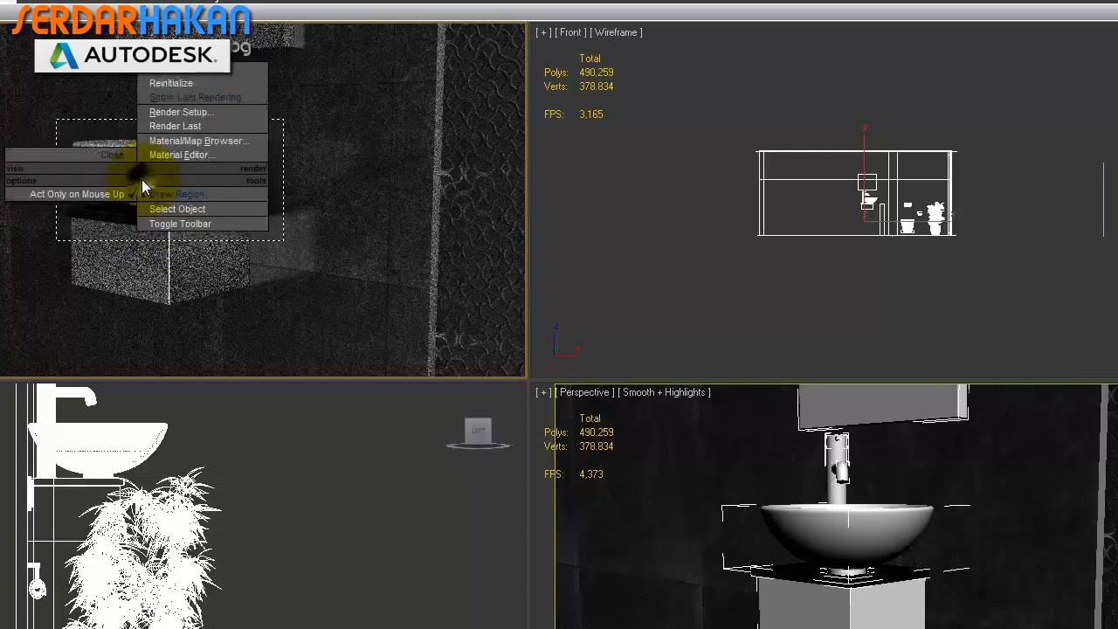
click(170, 223)
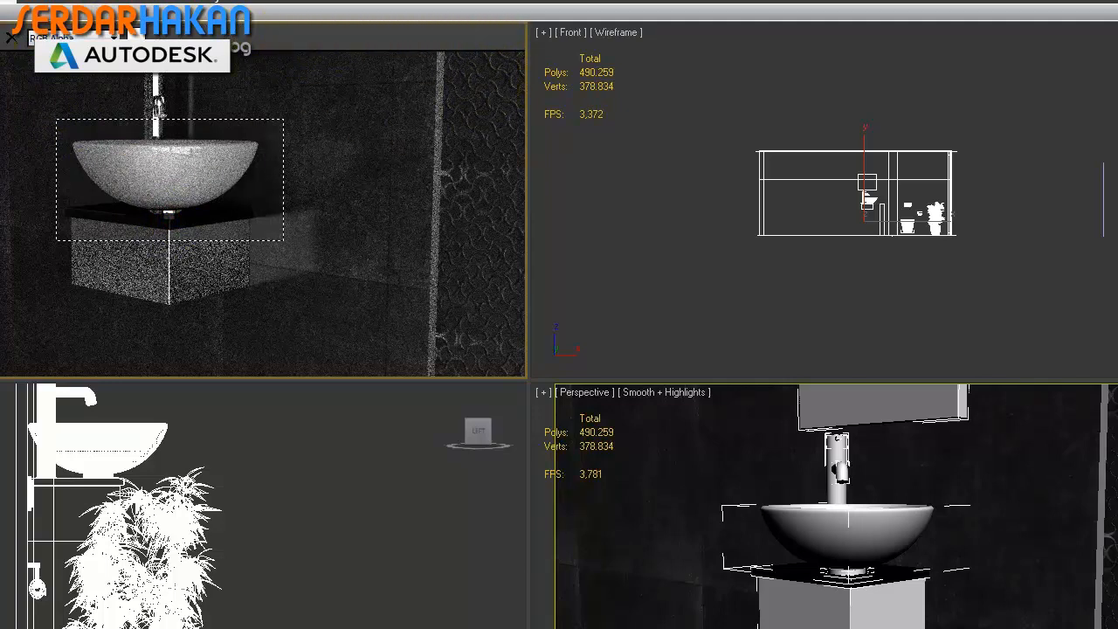
click(181, 139)
Open the Material/Map Browser from the ActiveShade viewport, view its contents and close it
right_click(176, 165)
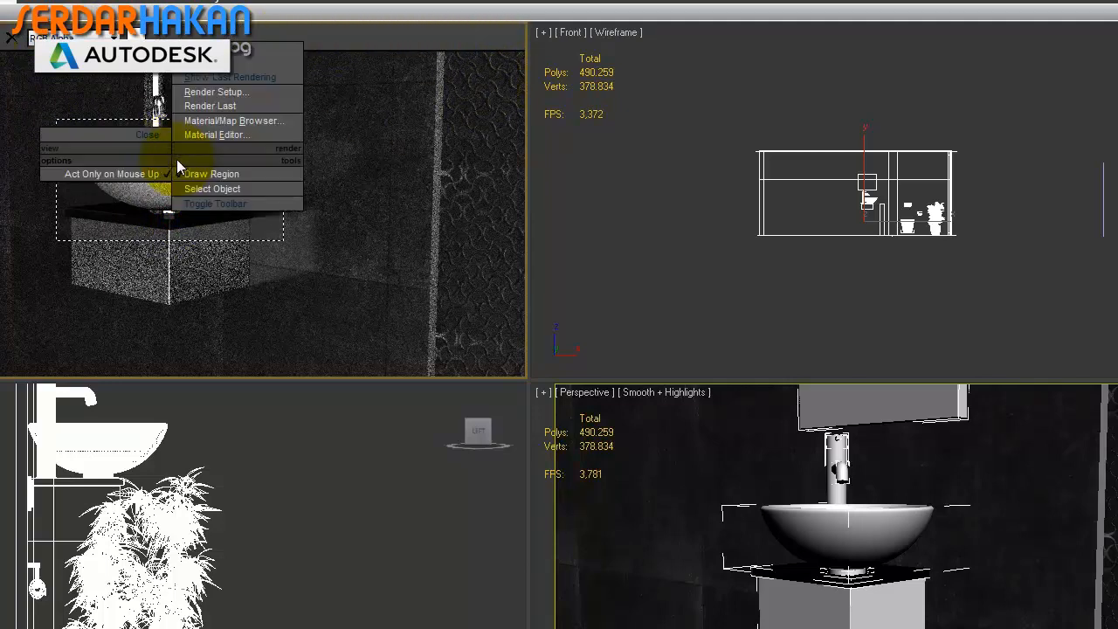
click(278, 122)
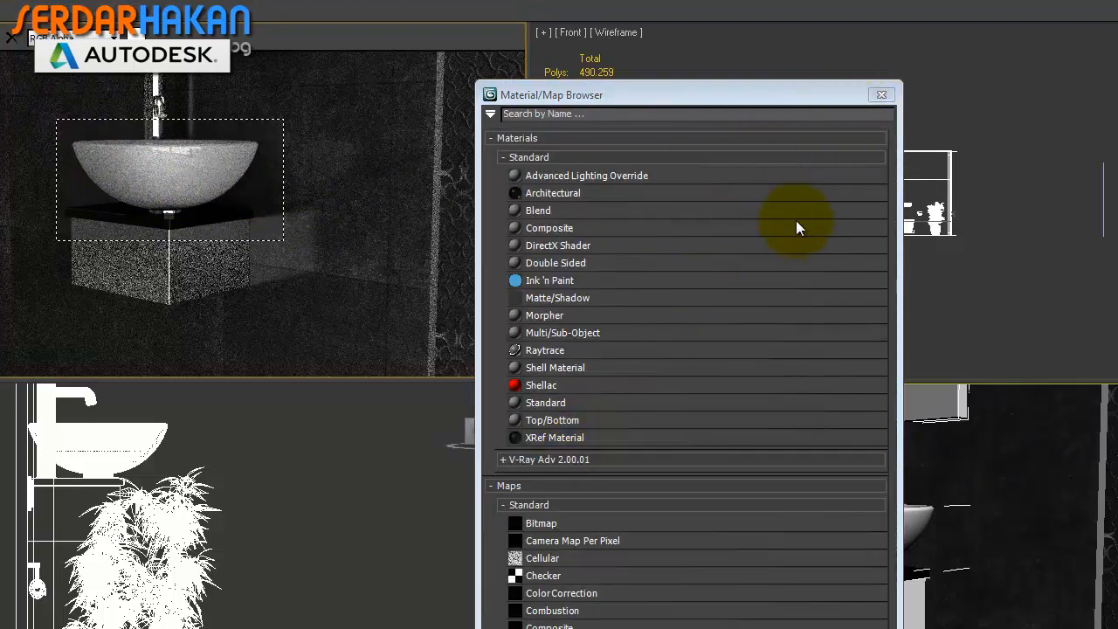
click(883, 94)
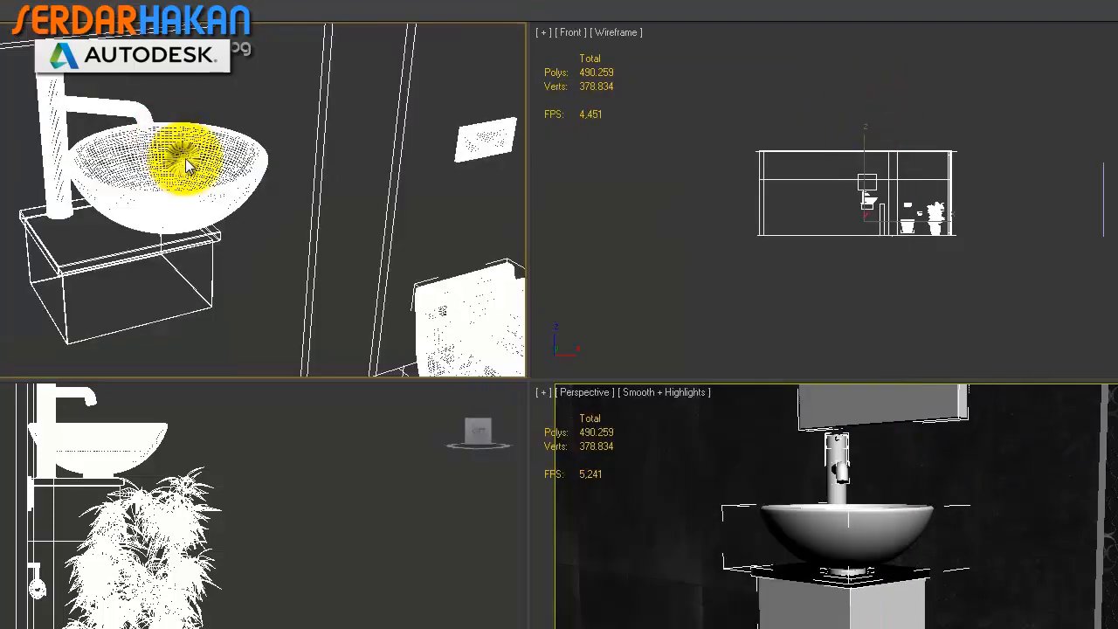